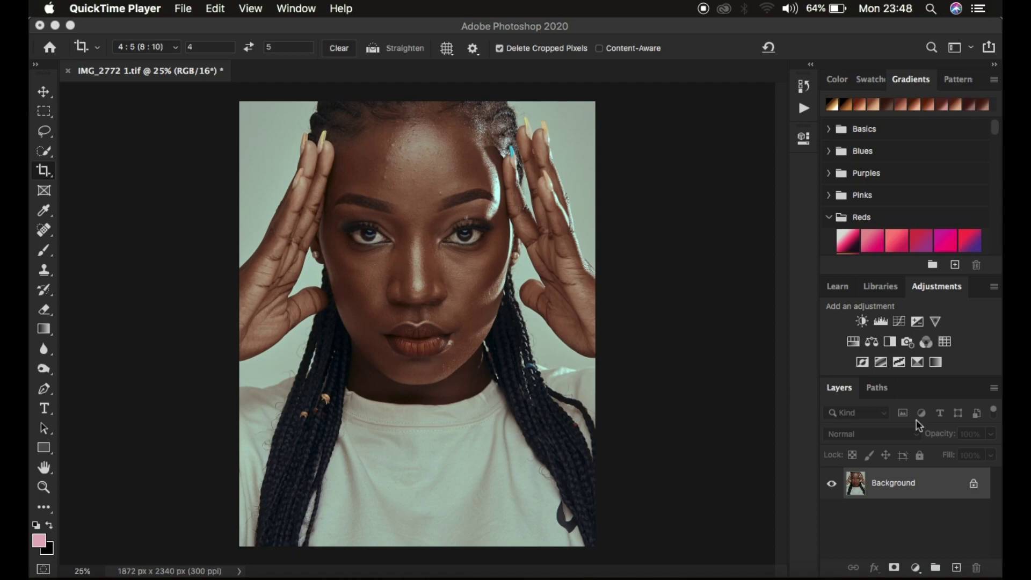
Duplicate the Background layer twice to make two copies above it.
left_click(888, 491)
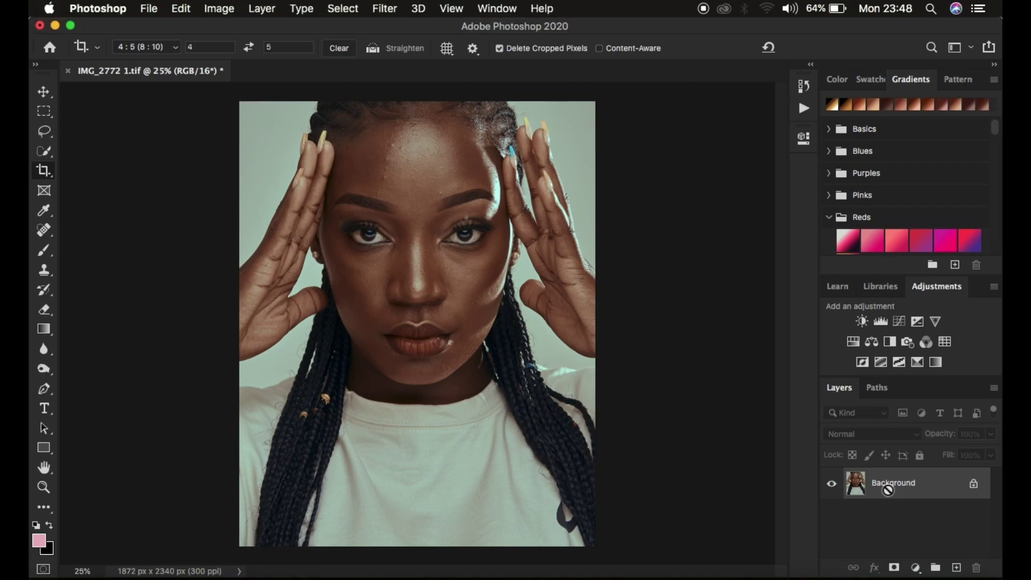
key("super+j")
key("super+j")
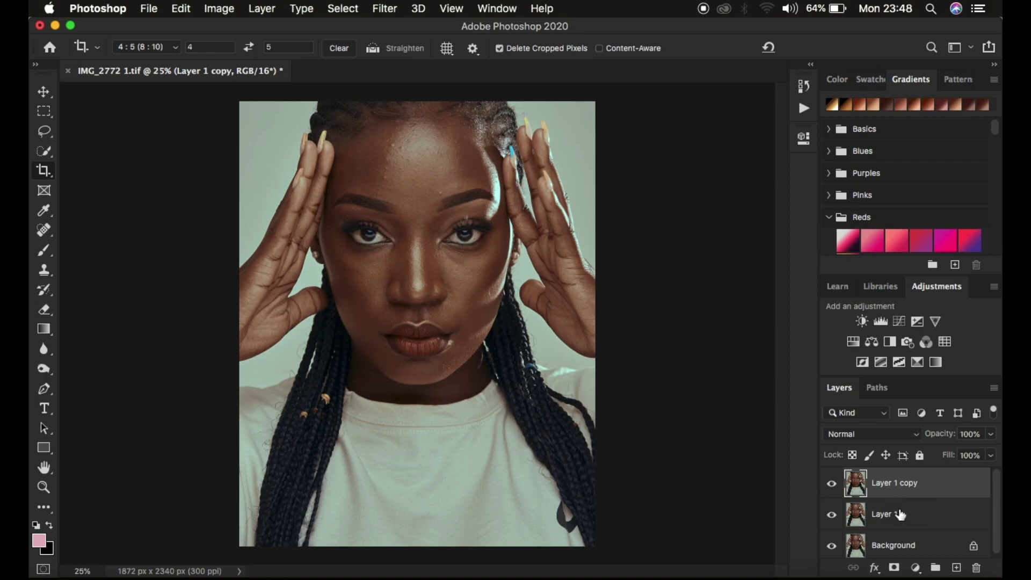
Rename the lower layer copy as low and the upper copy as high.
double_click(883, 517)
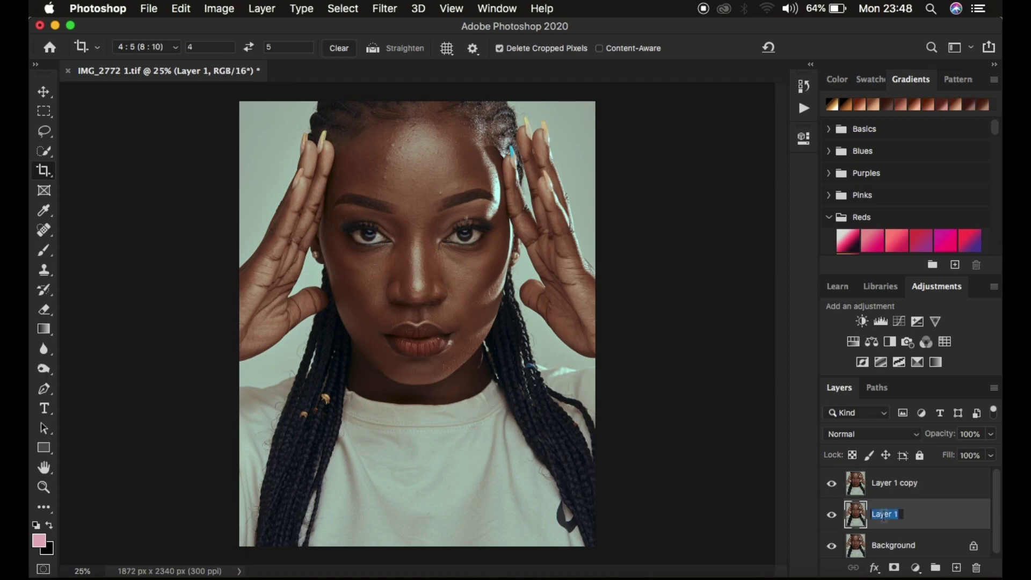
type("low")
key("Return")
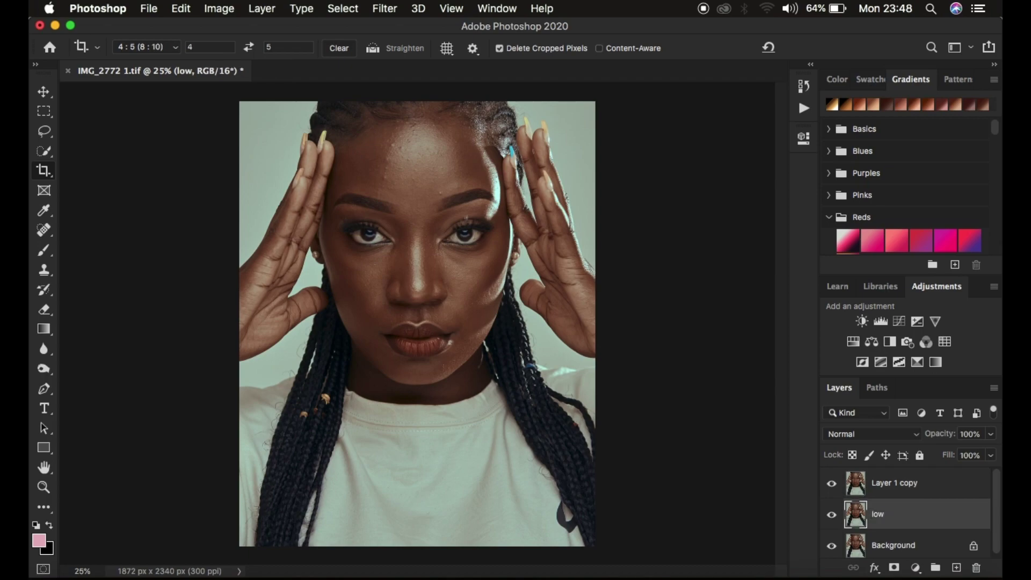
double_click(908, 484)
type("hi")
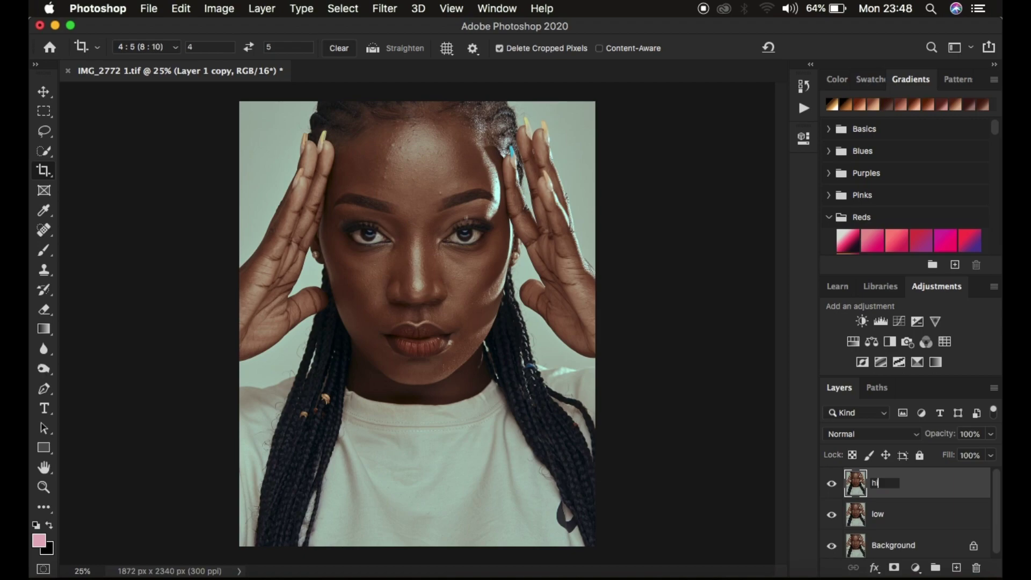
type("gh")
key("Return")
Hide the high layer and apply a Gaussian Blur with a 7.0-pixel radius to the low layer.
left_click(910, 519)
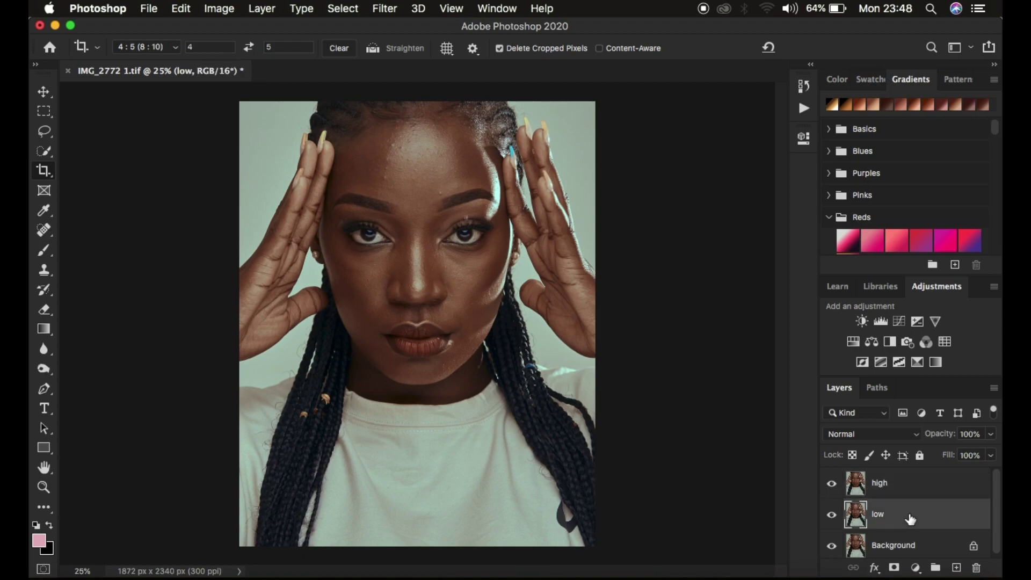
left_click(831, 483)
left_click(385, 9)
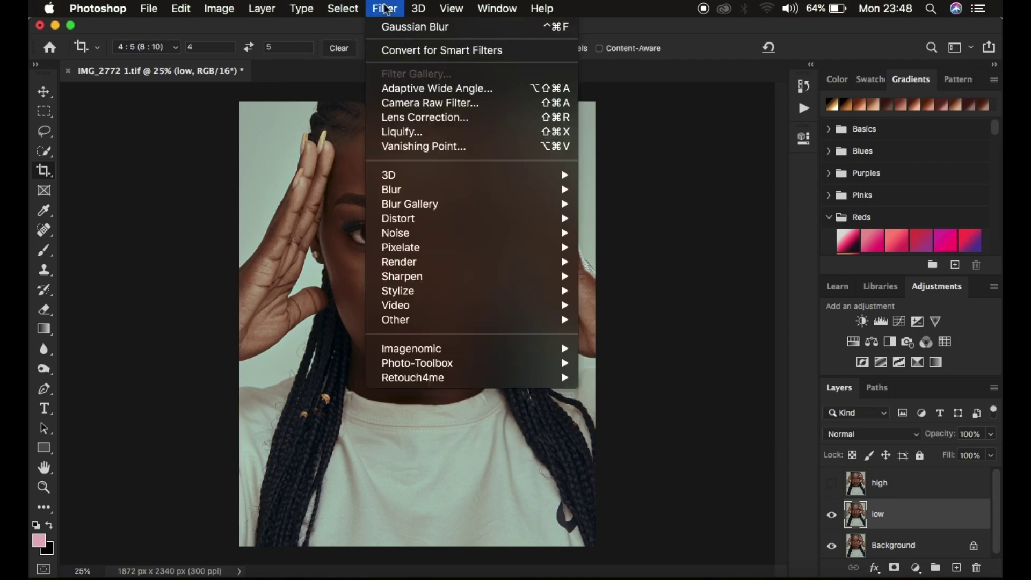
mouse_move(410, 191)
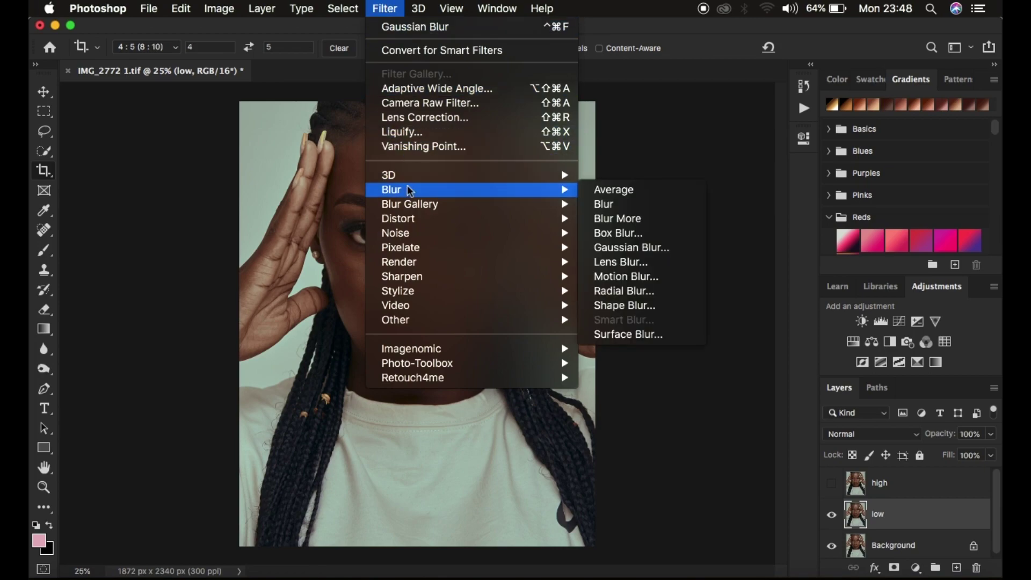
left_click(641, 248)
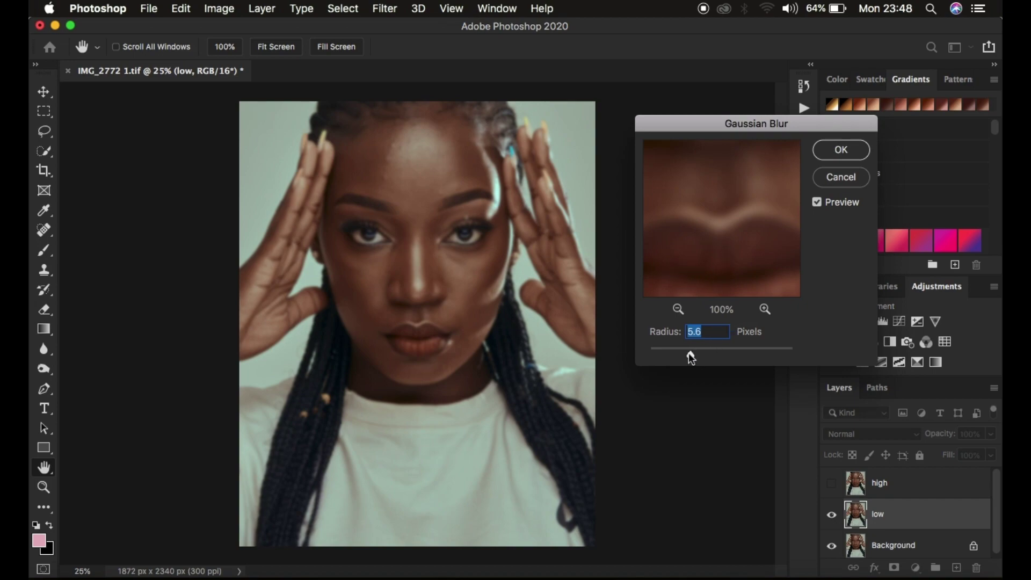
left_click_drag(688, 352, 637, 349)
left_click_drag(724, 186, 727, 354)
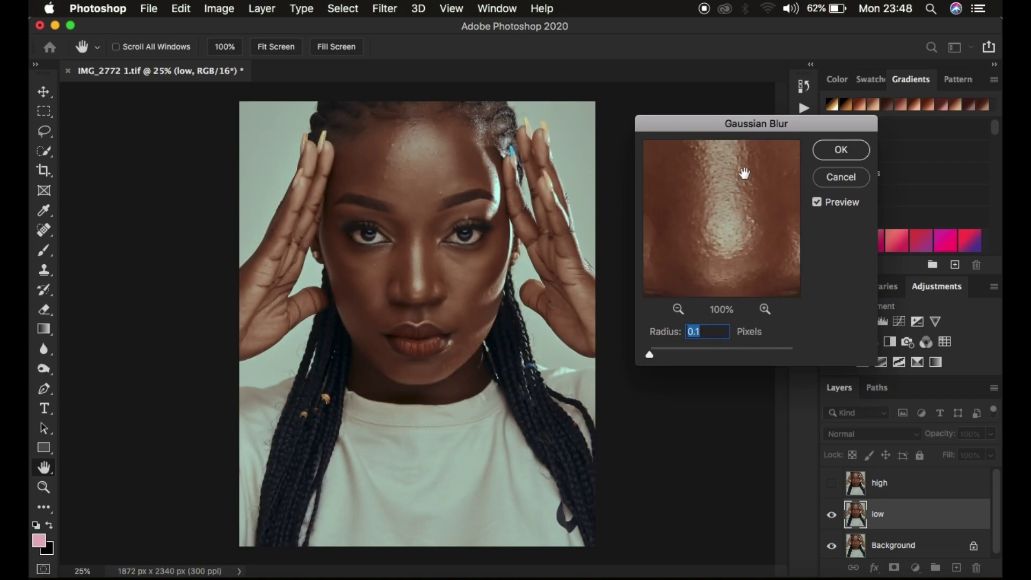
left_click_drag(742, 168, 729, 333)
left_click(678, 309)
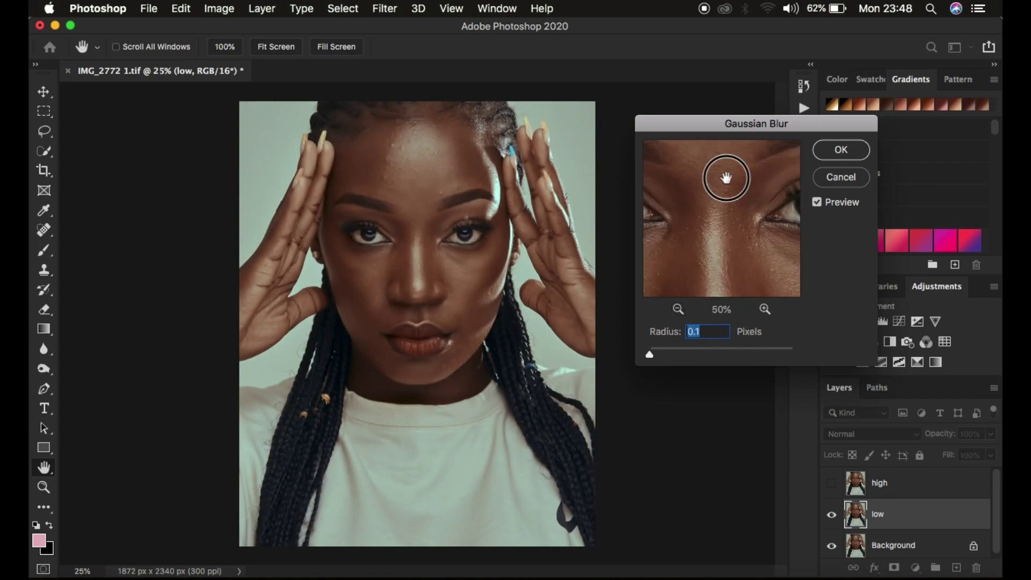
left_click_drag(727, 177, 720, 288)
left_click_drag(702, 211, 736, 233)
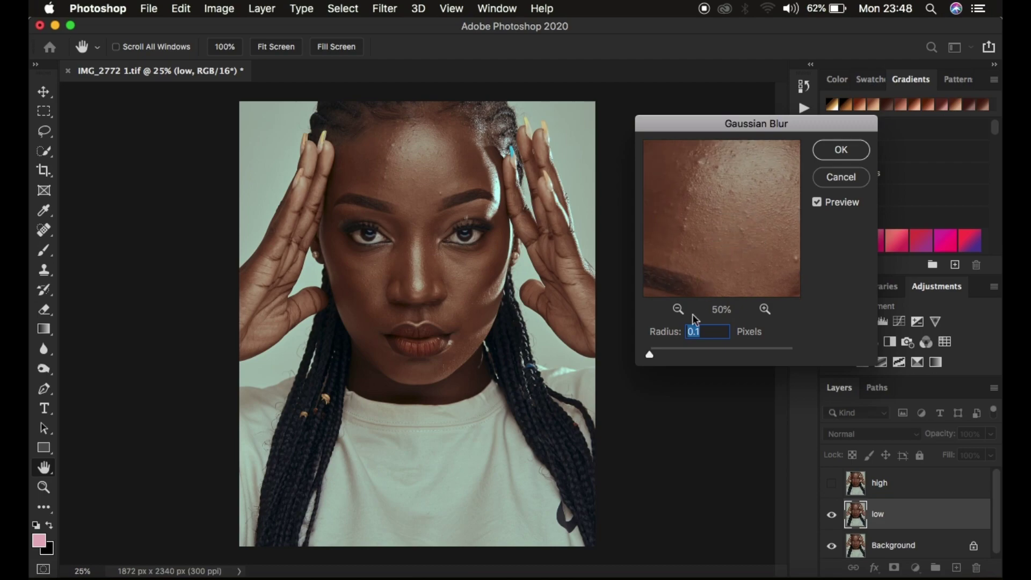
left_click_drag(649, 355, 695, 354)
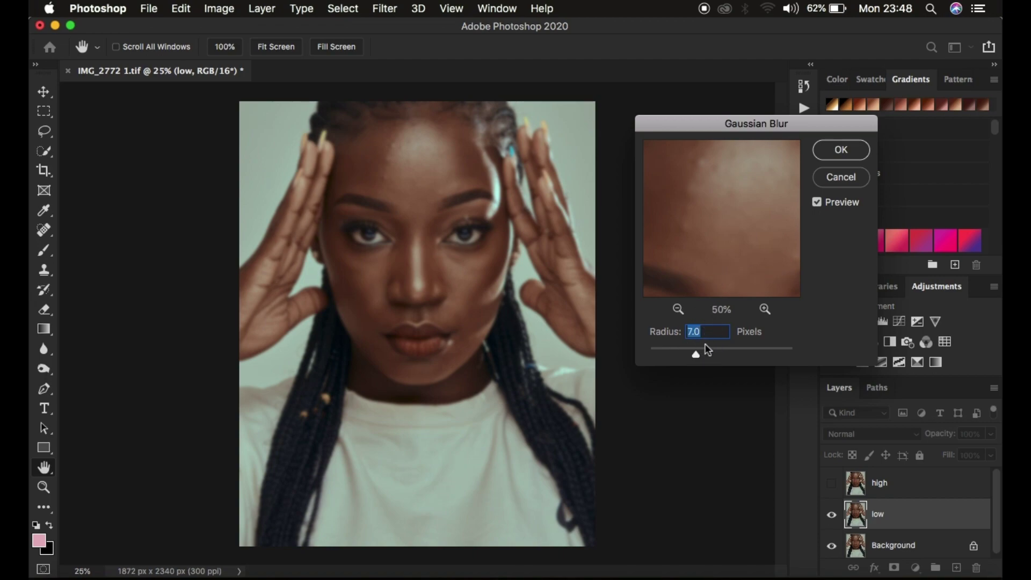
left_click(834, 155)
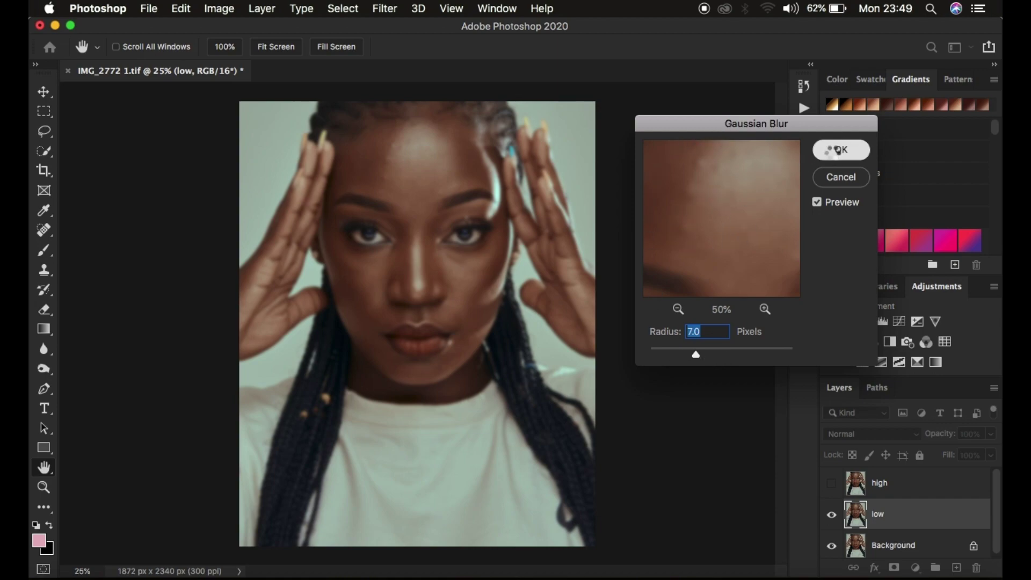
key("c")
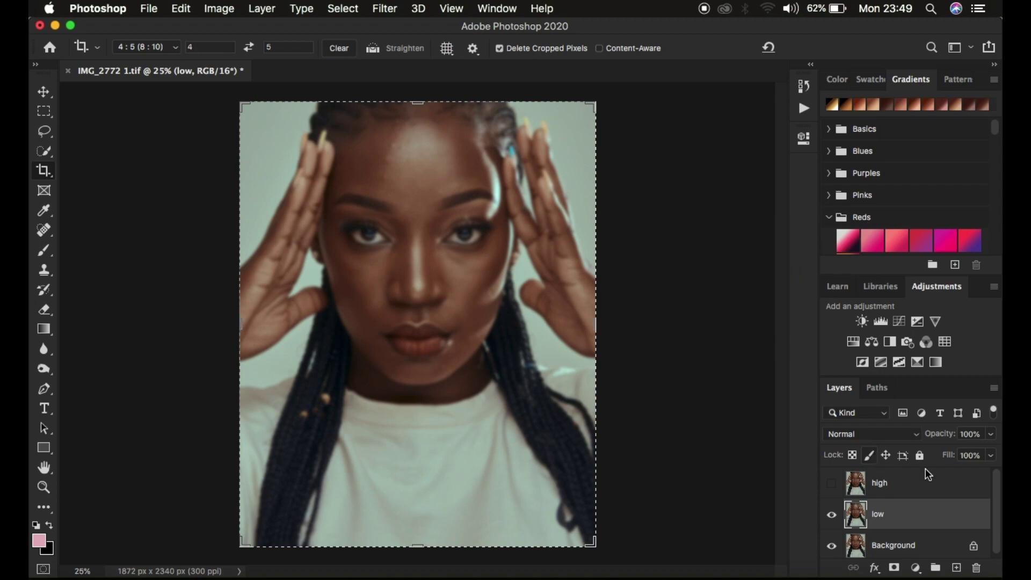
Show the high layer and configure Apply Image on it with the low layer, RGB channel, Add blending and Invert enabled.
left_click(907, 495)
left_click(831, 484)
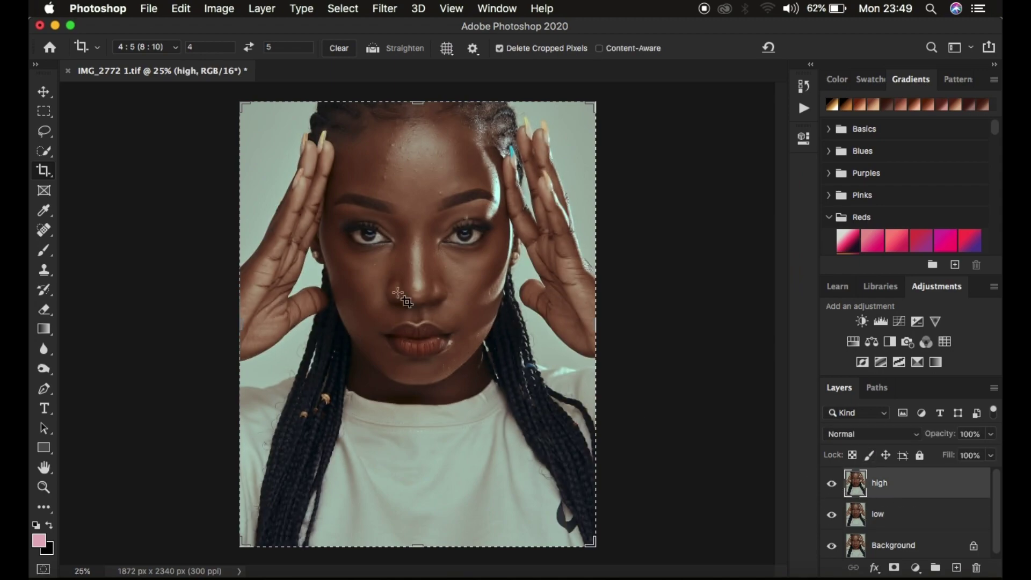
left_click(218, 8)
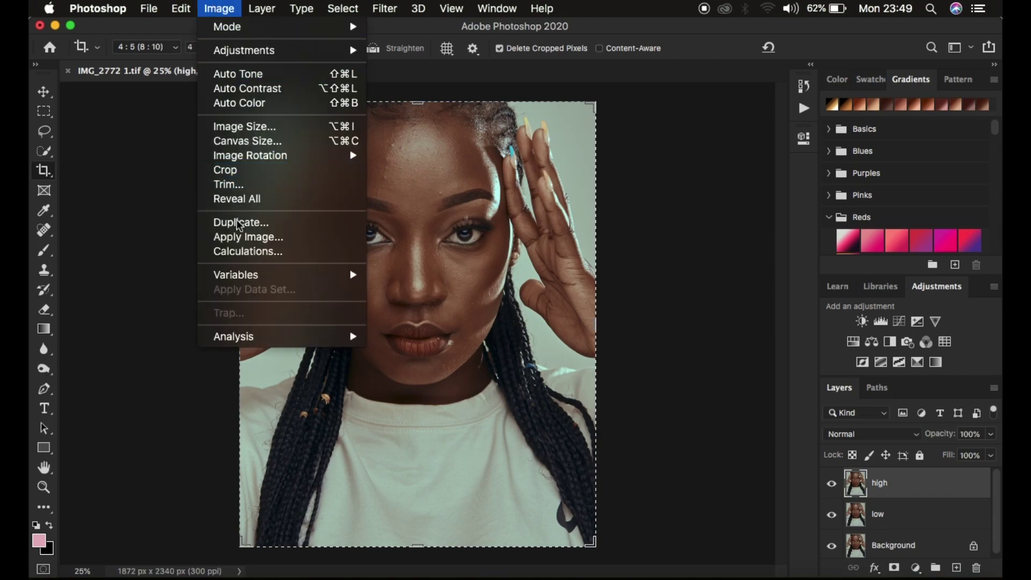
left_click(244, 237)
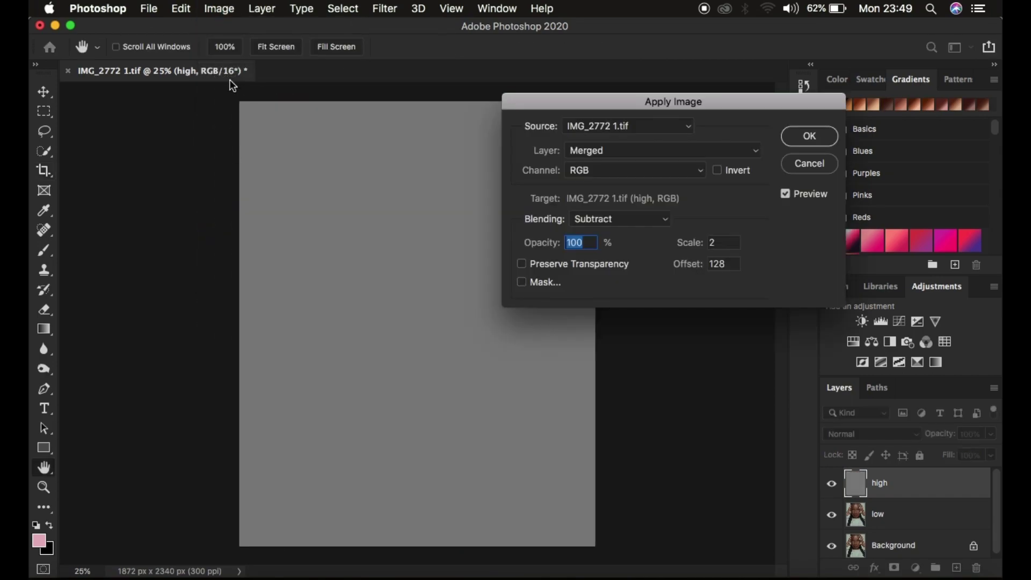
left_click(602, 150)
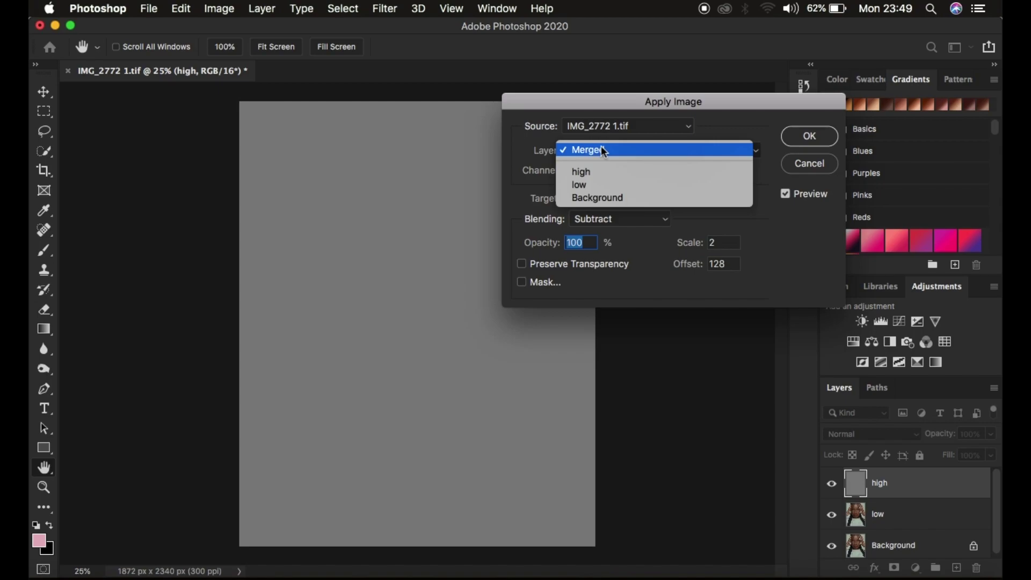
left_click(598, 185)
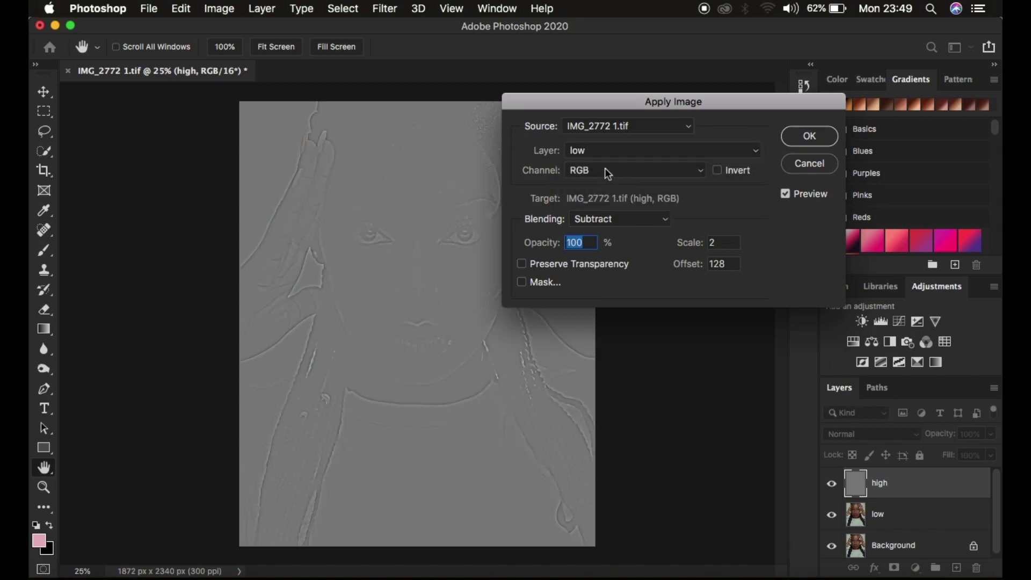
left_click(605, 171)
left_click(628, 170)
left_click(603, 221)
left_click(589, 205)
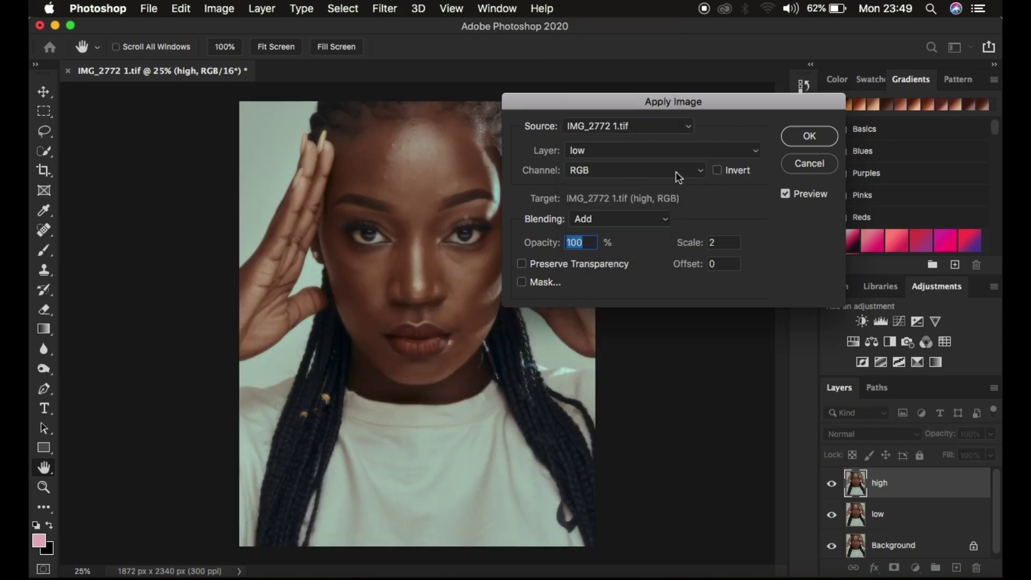
left_click(717, 171)
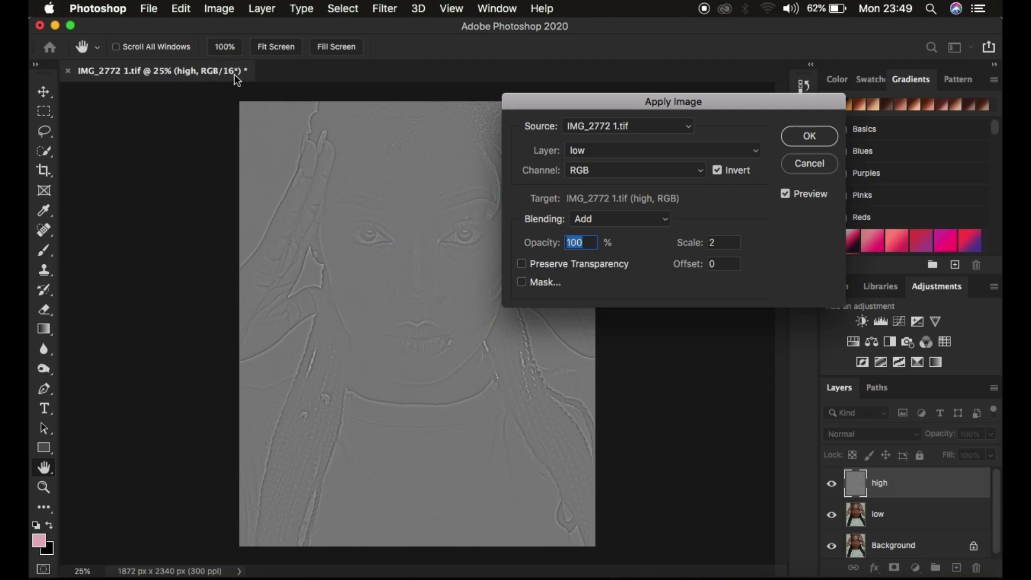
Try Subtract blending with Invert turned off in Apply Image, keeping low as the source layer.
left_click(605, 157)
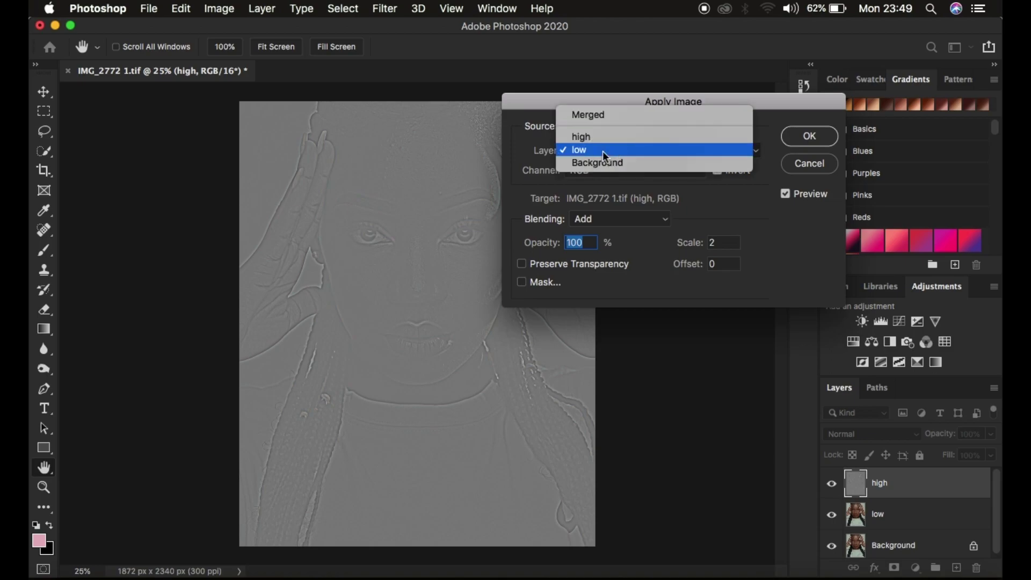
left_click(602, 150)
left_click(599, 169)
left_click(599, 169)
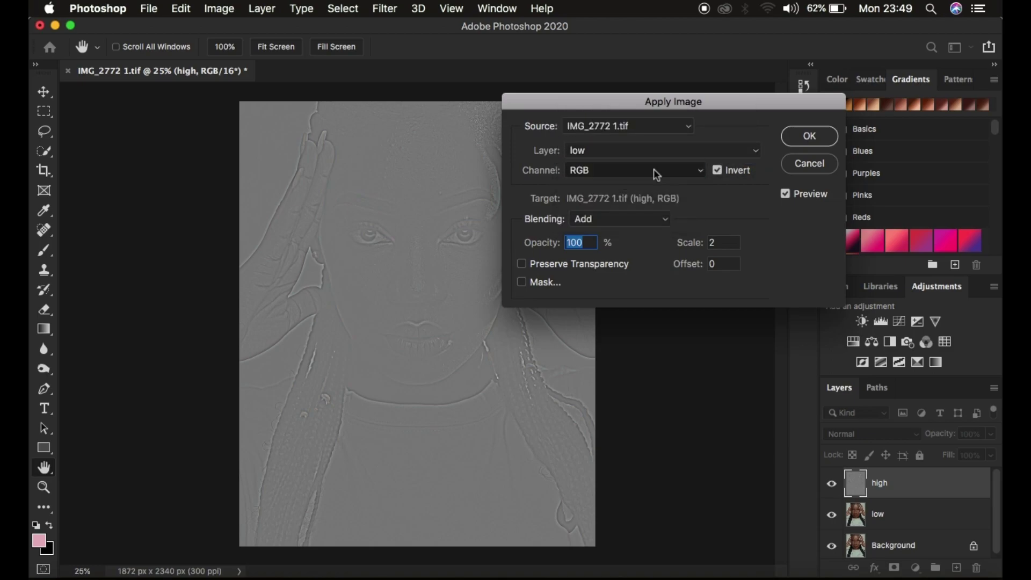
left_click(717, 170)
left_click(644, 222)
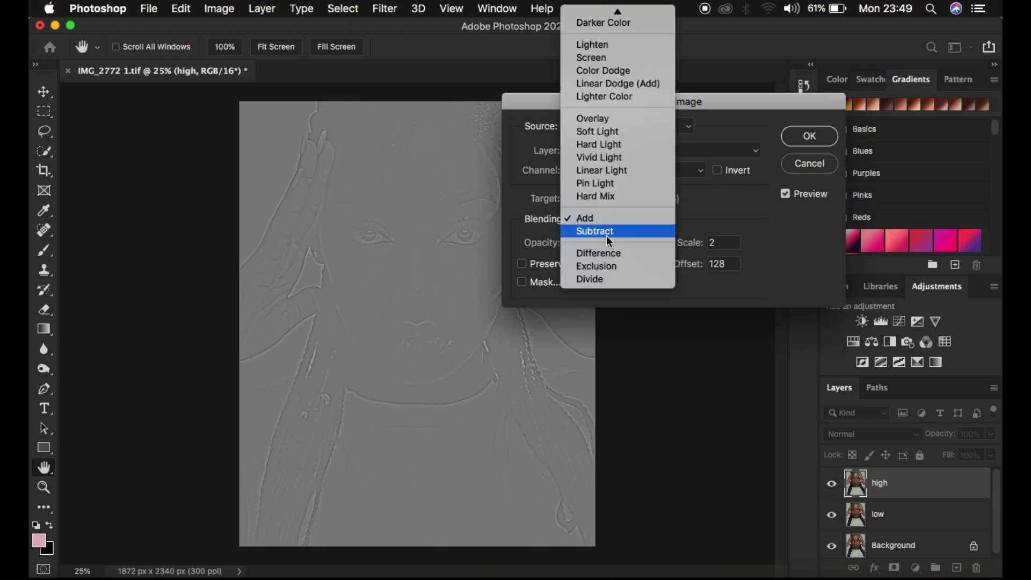
left_click(607, 235)
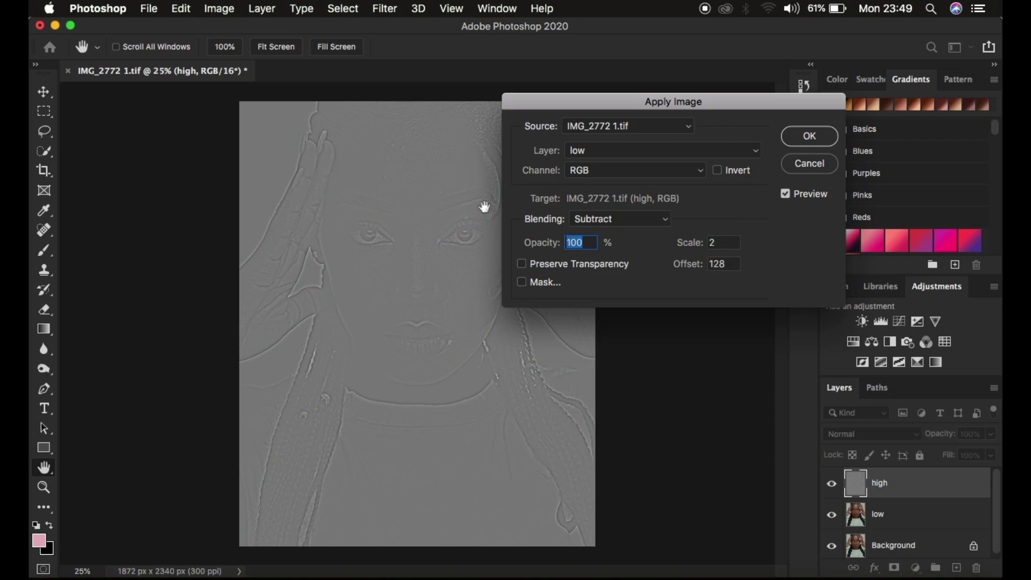
Set the Apply Image blending to Add with Invert enabled and apply the low layer to the high layer.
left_click(604, 146)
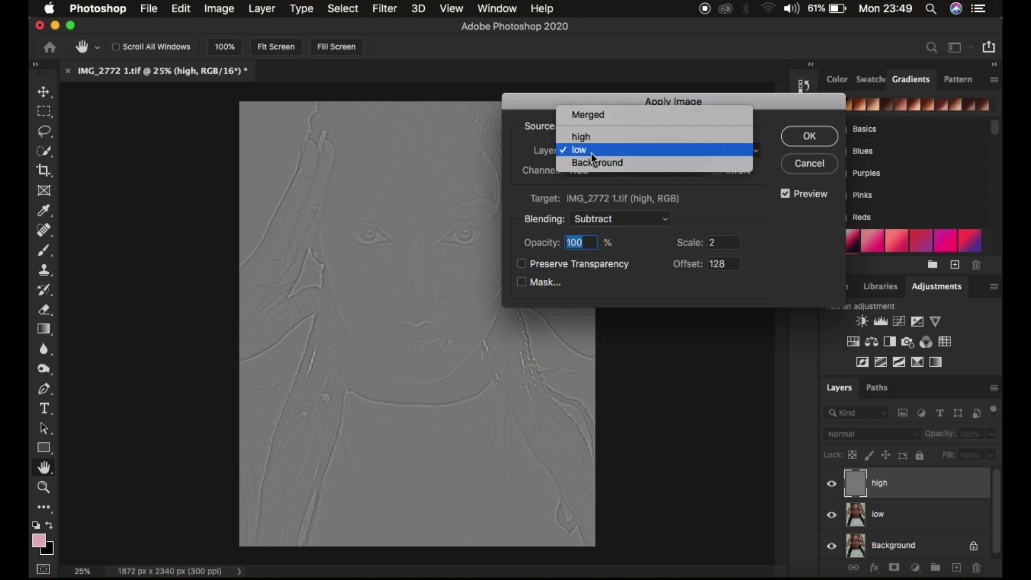
left_click(589, 149)
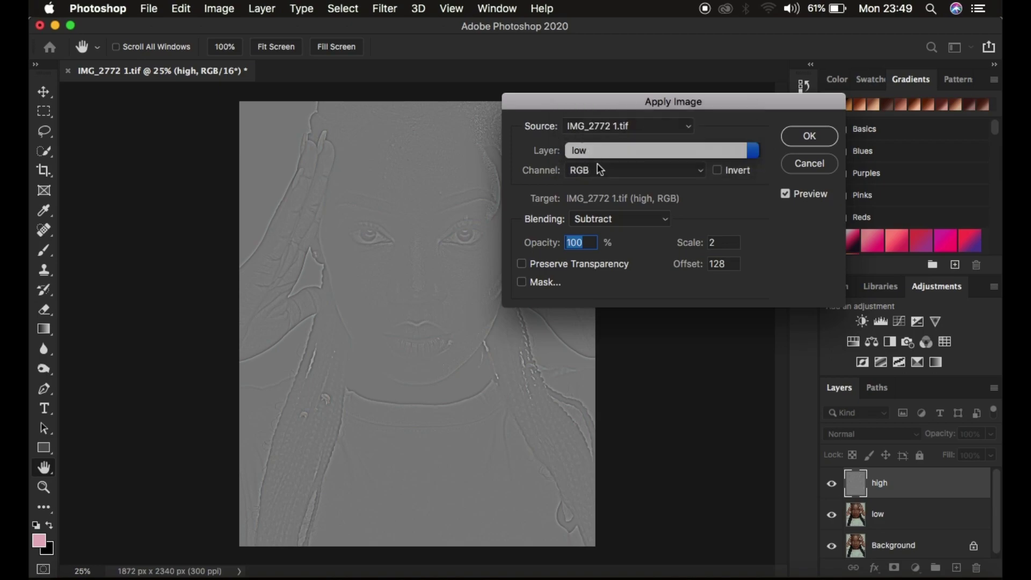
left_click(599, 219)
left_click(597, 204)
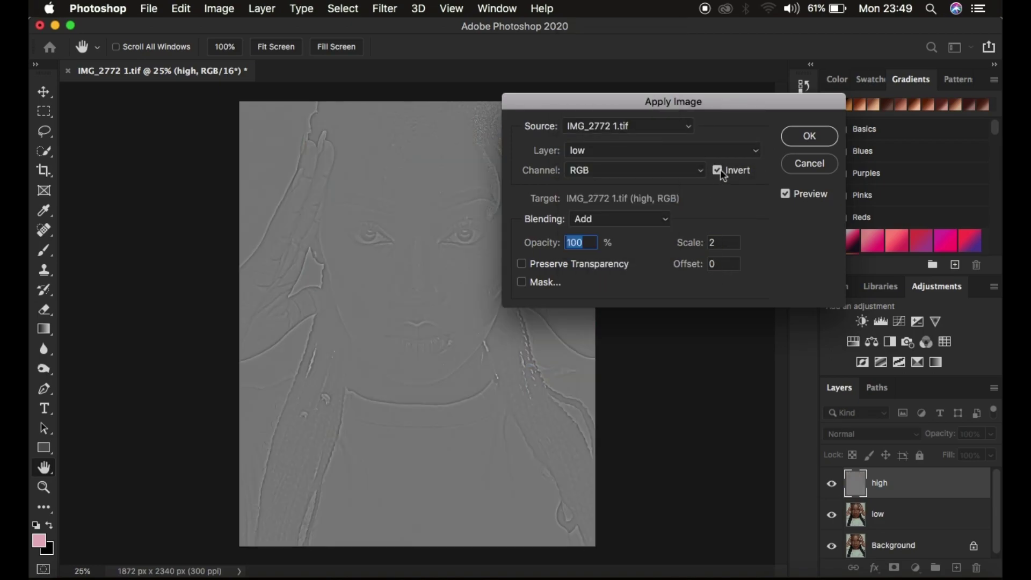
left_click(801, 139)
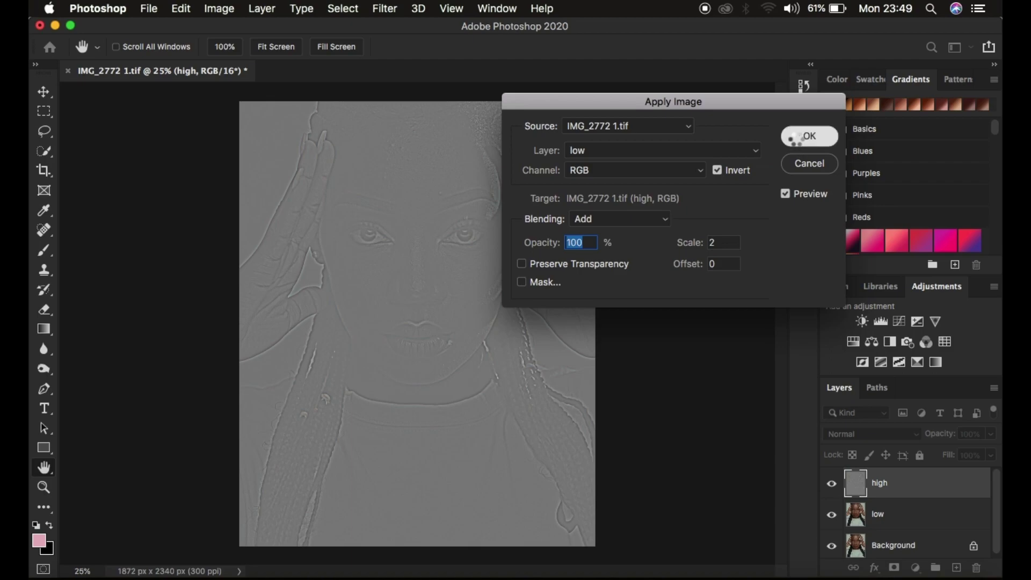
Set the high layer's blend mode to Linear Light.
key("c")
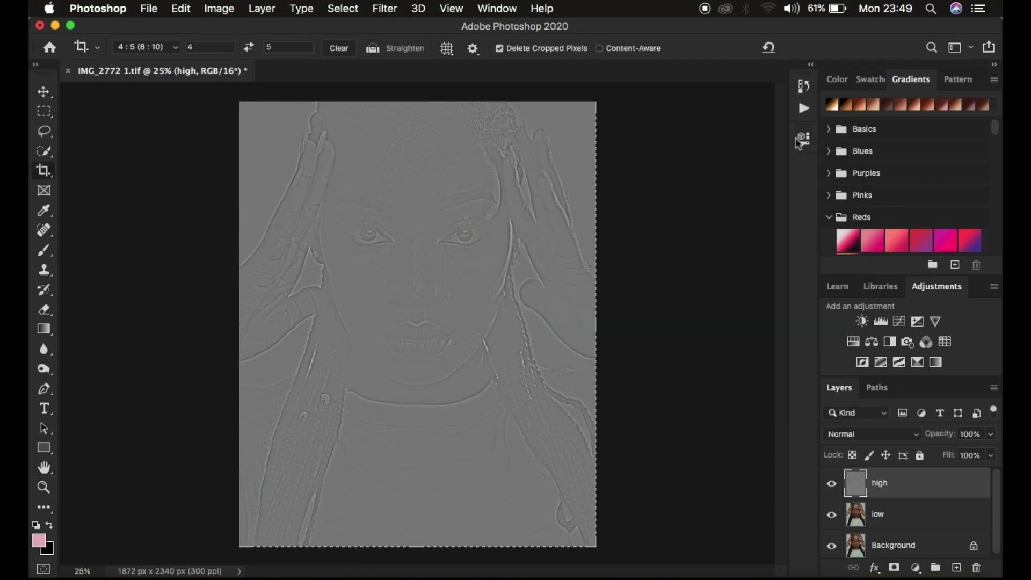
left_click(863, 444)
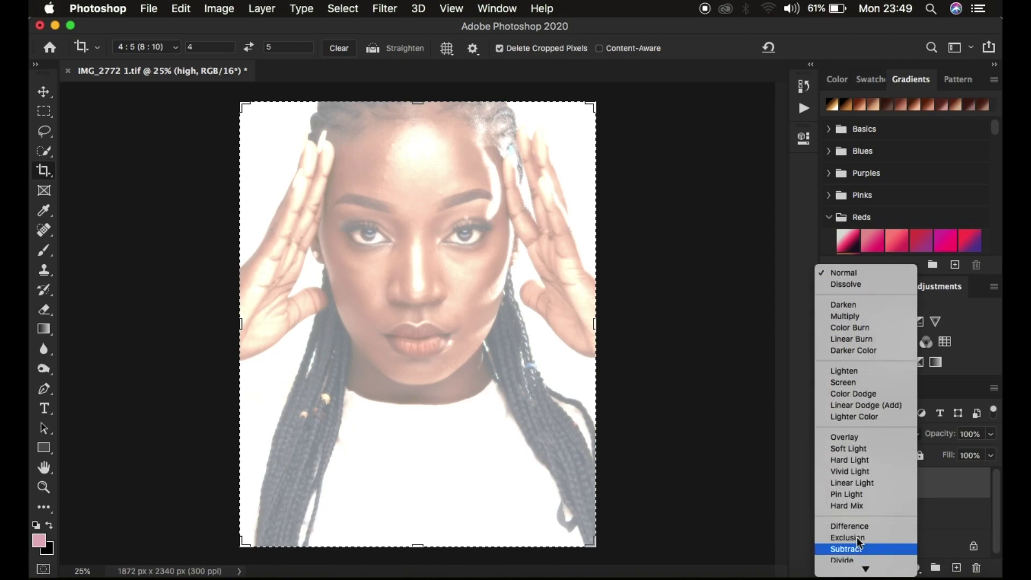
left_click(853, 483)
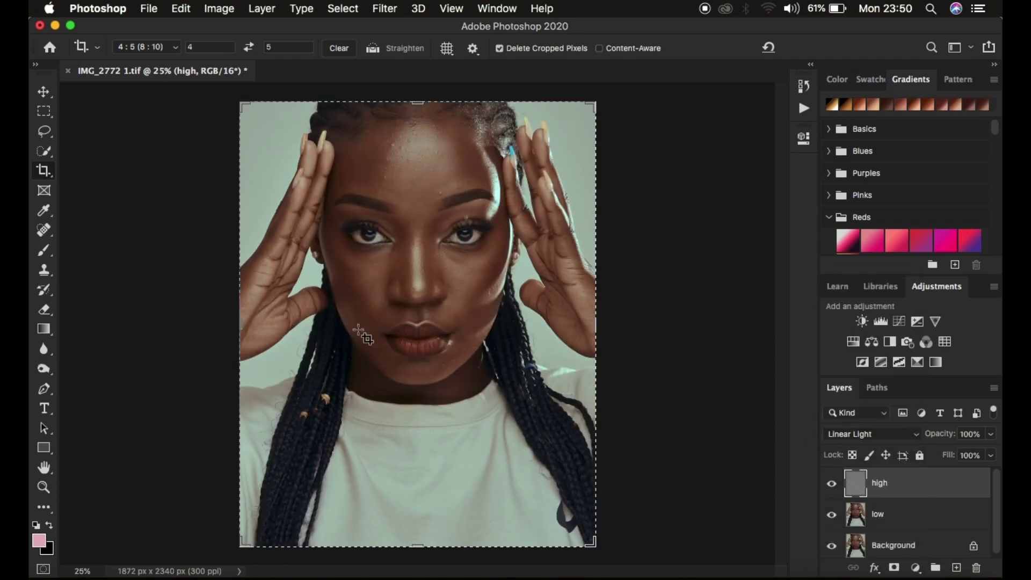
Group the high and low layers and name the group FS.
left_click(45, 132)
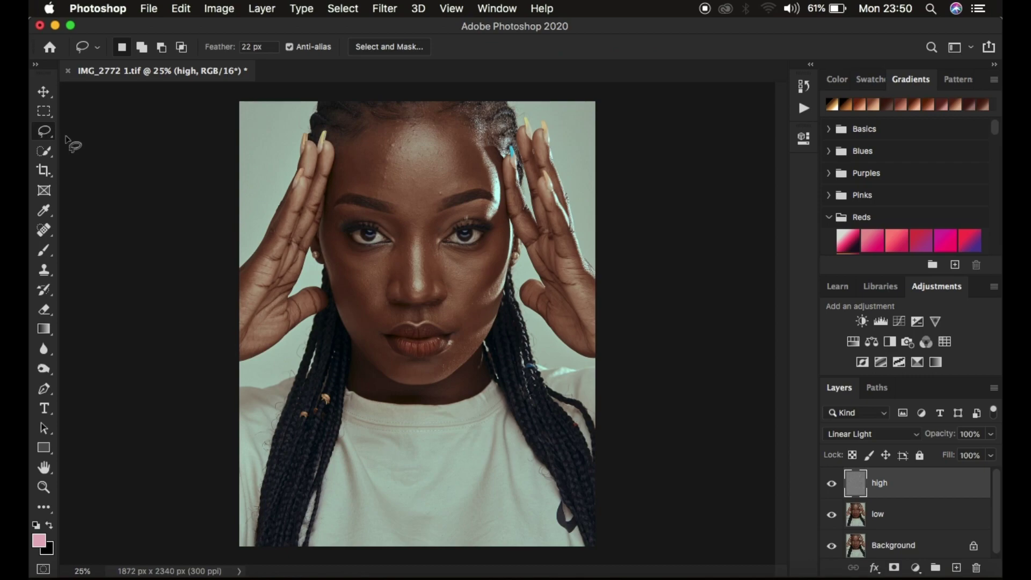
left_click(923, 517)
left_click(914, 489, "shift")
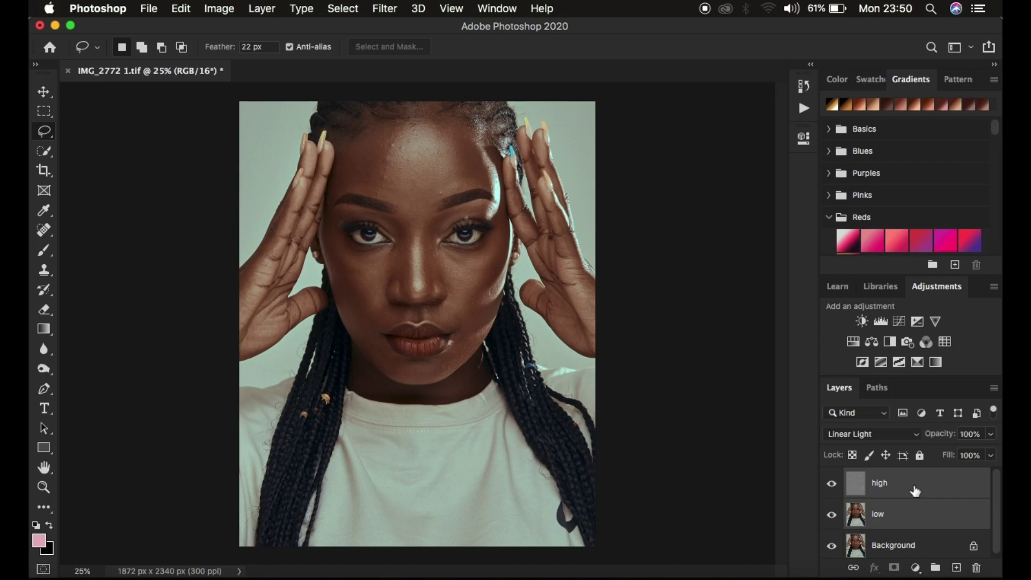
key("super+g")
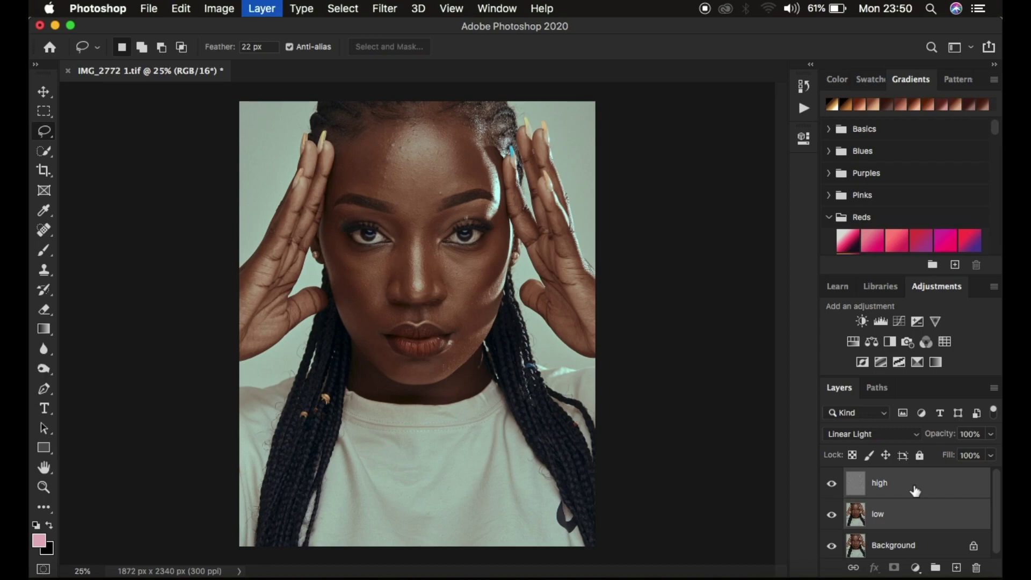
double_click(883, 477)
type("FS")
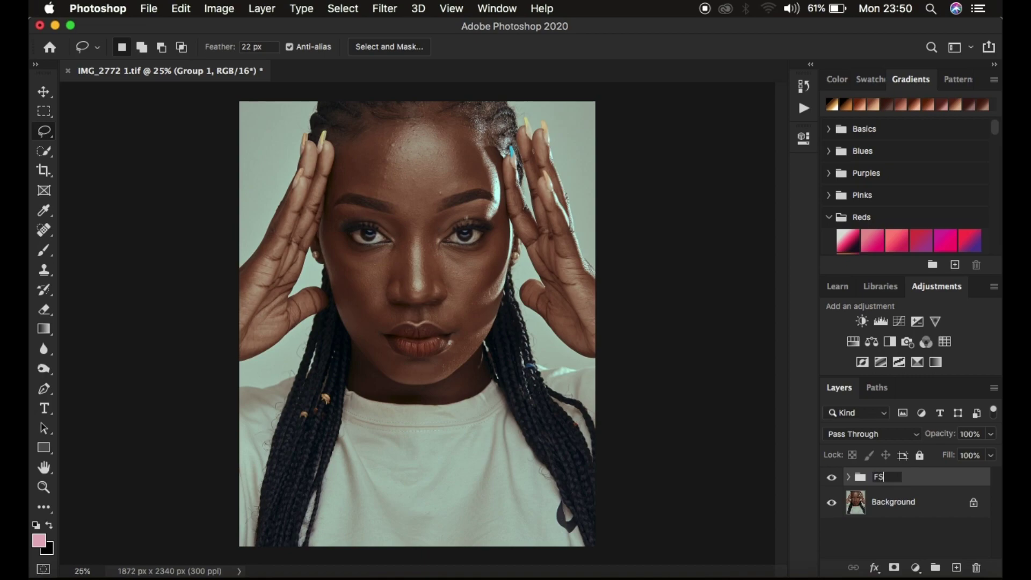
key("Return")
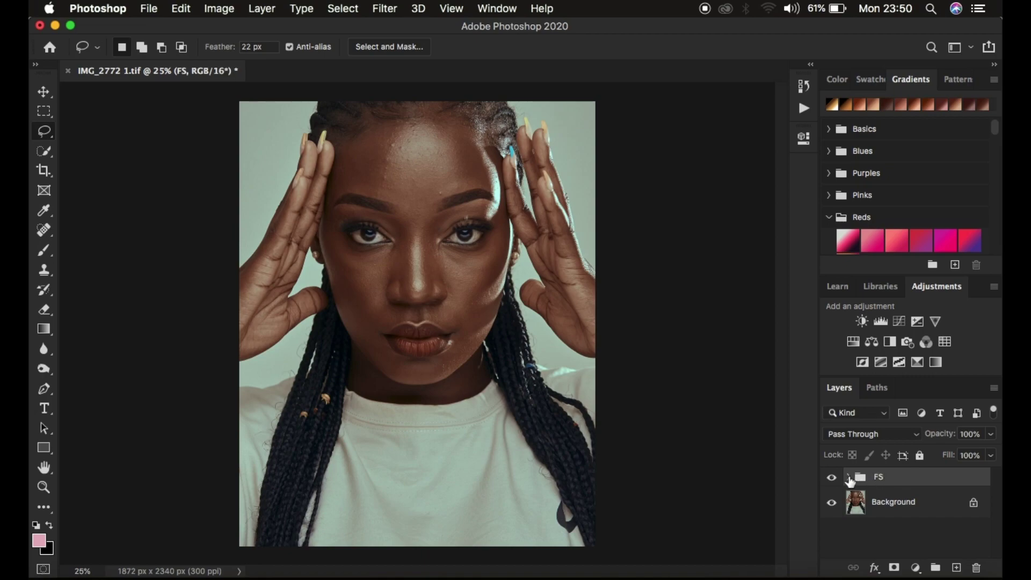
Expand the FS group, make the low layer active and hide the high layer.
left_click(849, 477)
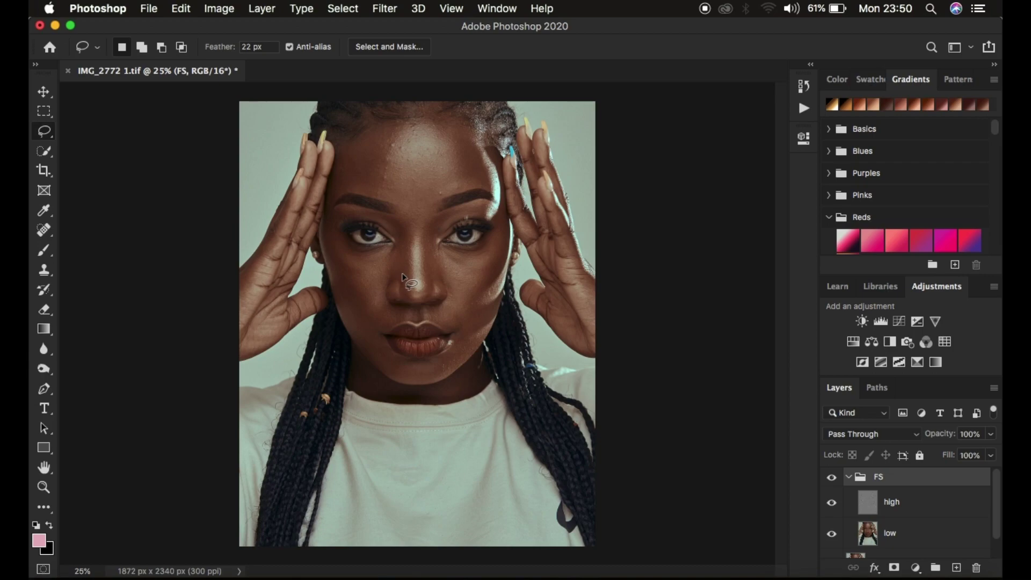
left_click(893, 537)
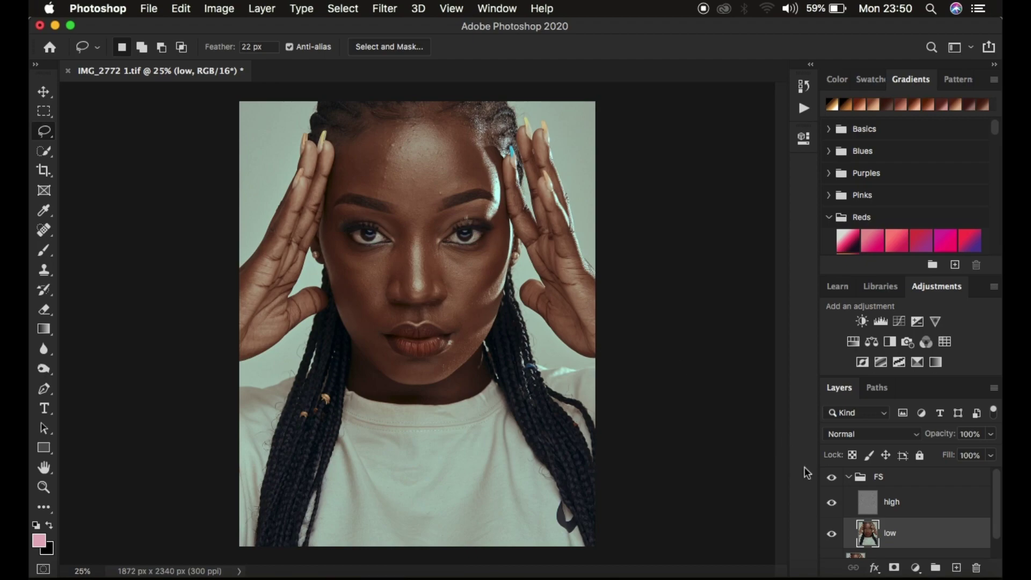
left_click(831, 504)
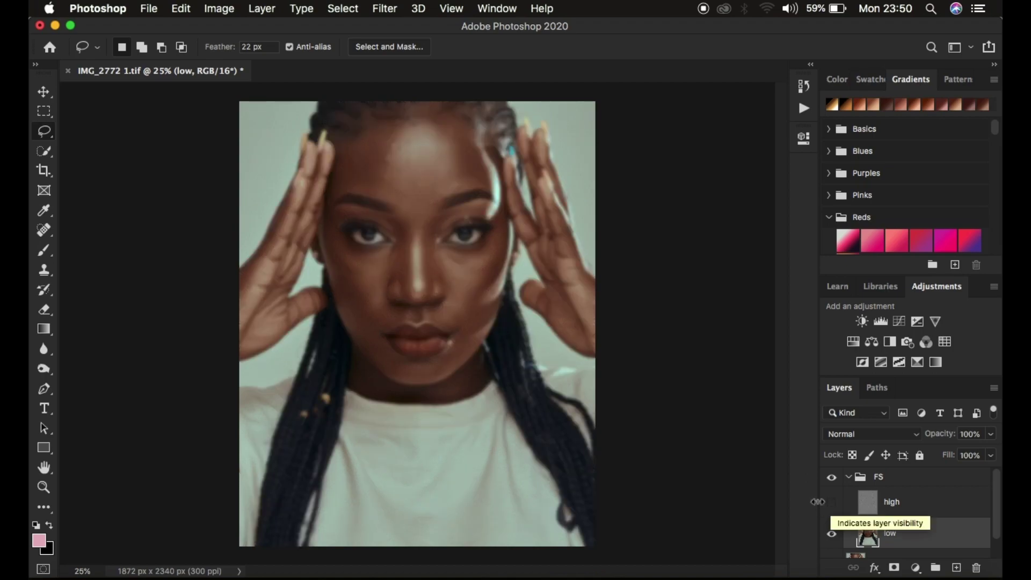
Switch to the Mixer Brush tool, check its Soft Round tip and clean the brush.
left_click(44, 252)
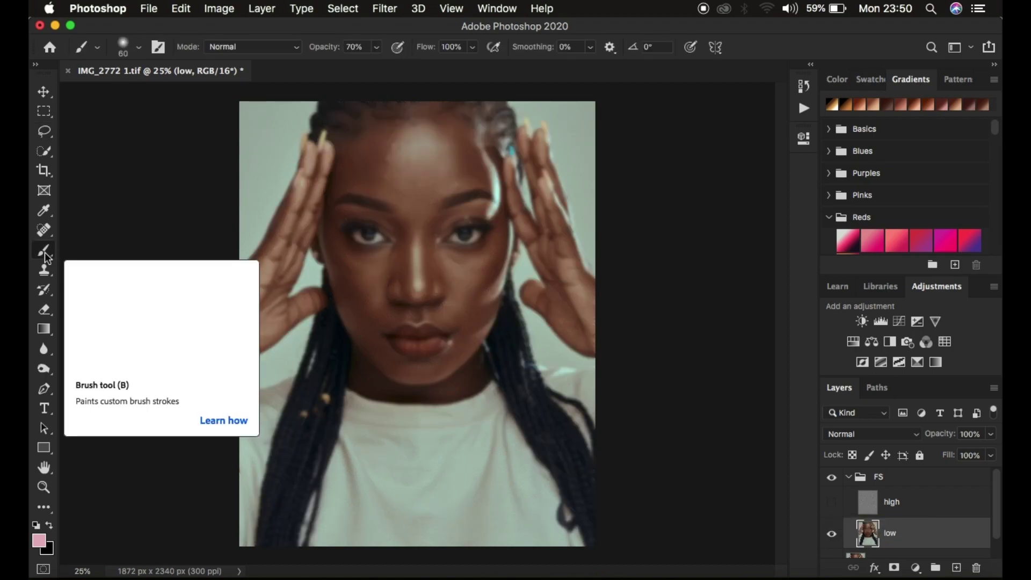
right_click(44, 252)
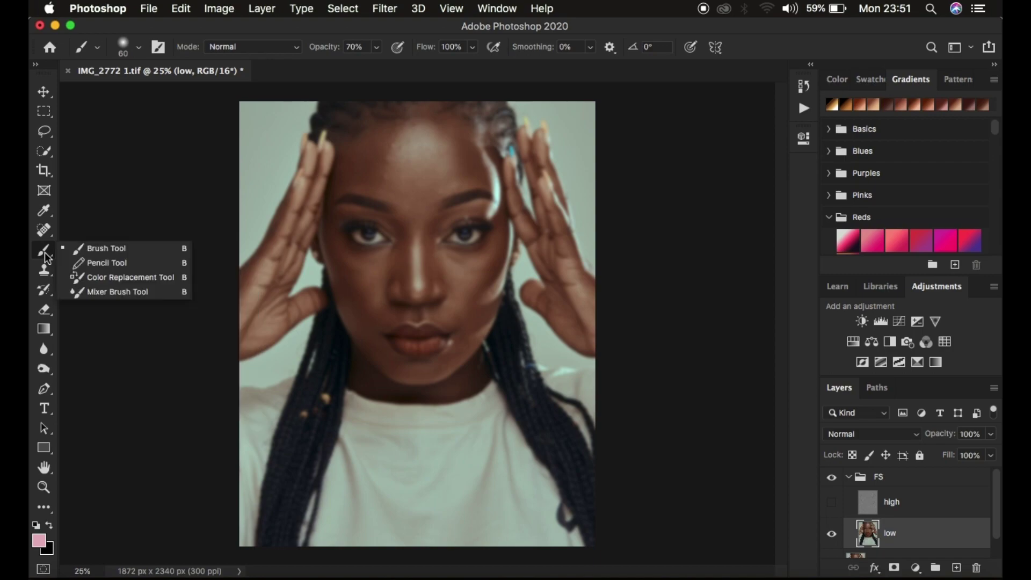
left_click(127, 298)
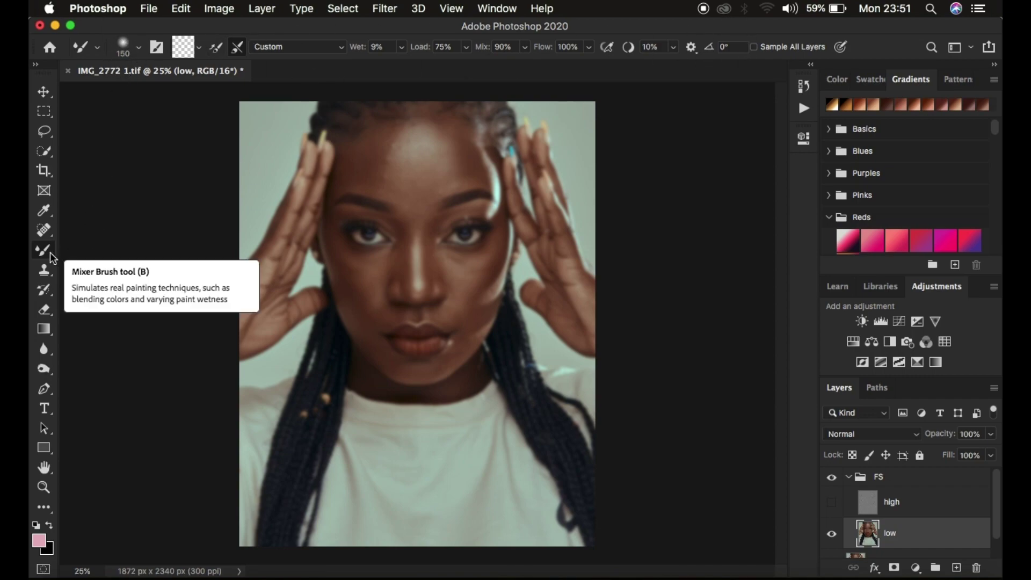
left_click(138, 49)
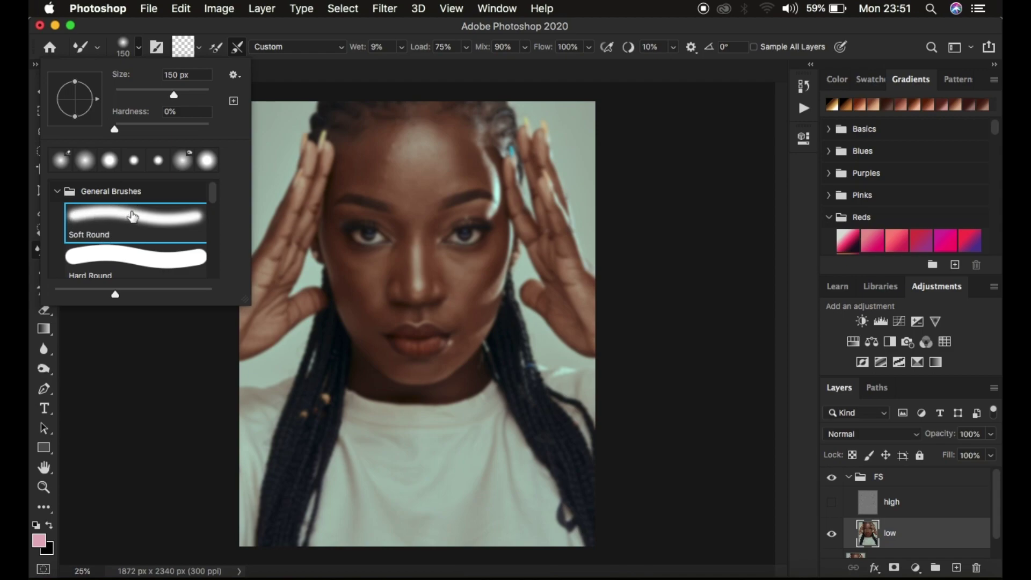
left_click(210, 31)
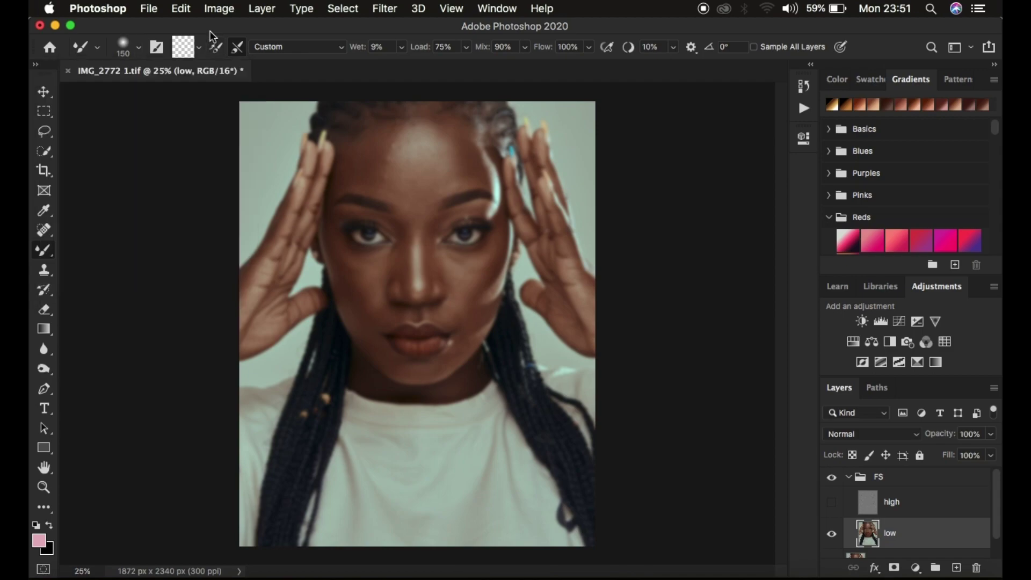
left_click(198, 49)
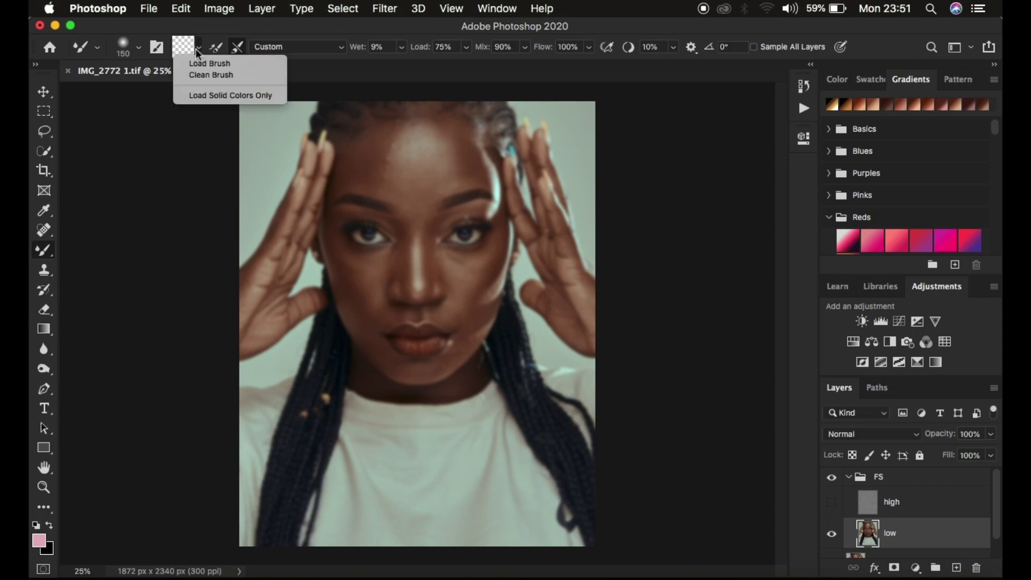
left_click(204, 74)
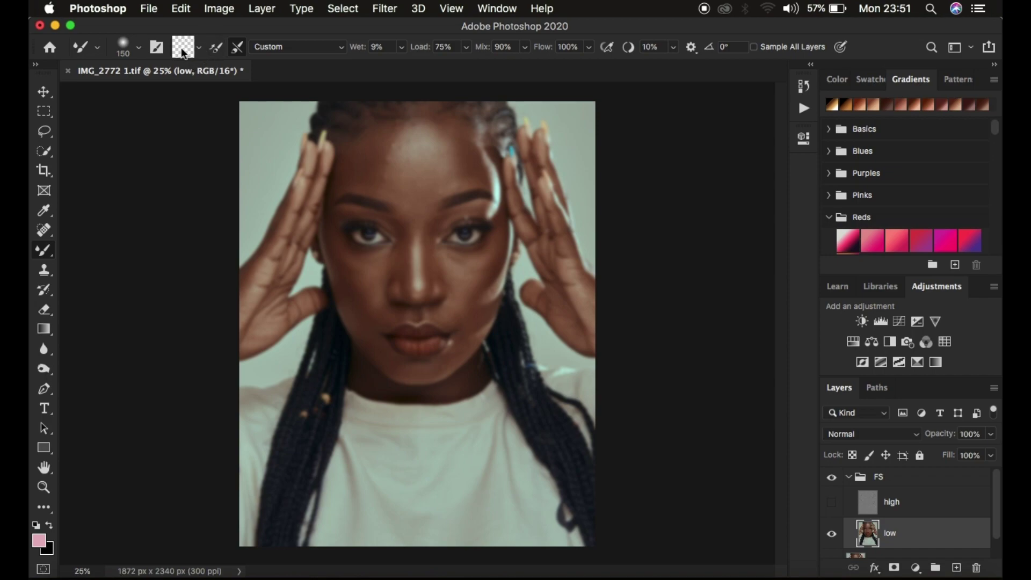
Try a Mixer Brush stroke on the forehead with Sample All Layers enabled and the high layer shown, and undo the stroke.
left_click(237, 47)
left_click(754, 48)
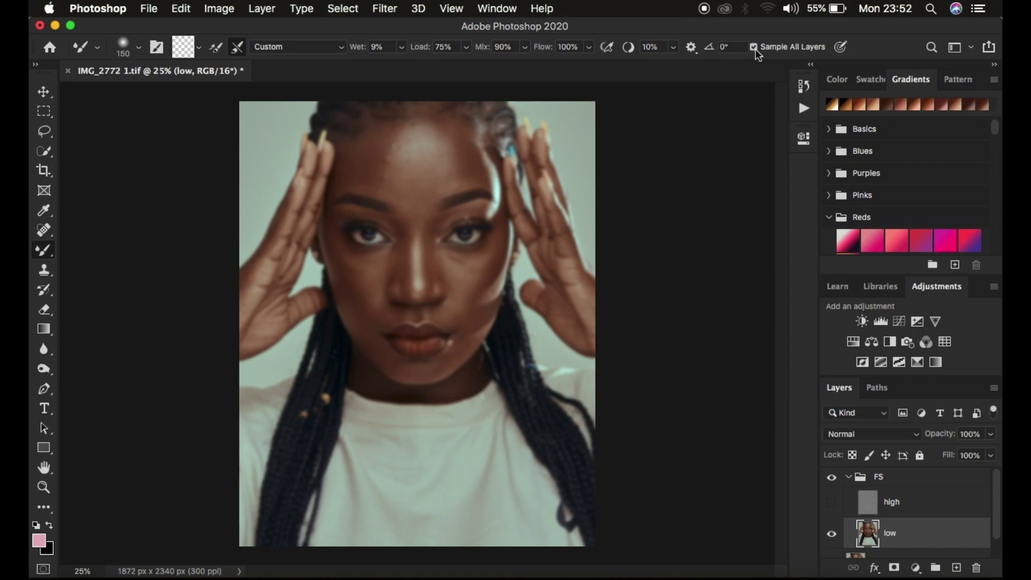
left_click(832, 503)
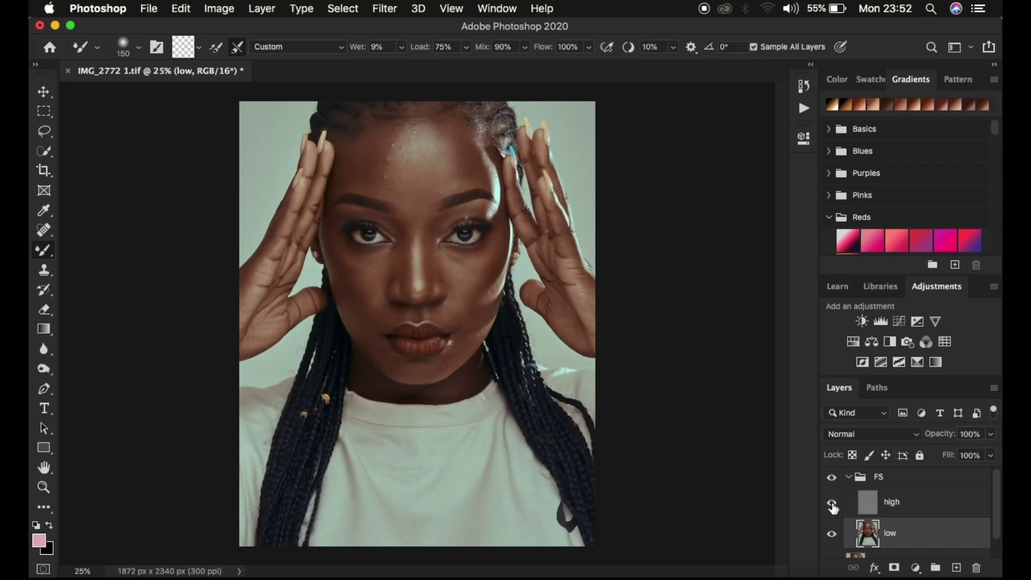
mouse_move(391, 154)
left_mouse_down()
mouse_move(404, 173)
mouse_move(392, 157)
mouse_move(406, 155)
mouse_move(396, 178)
mouse_move(384, 147)
mouse_move(403, 166)
mouse_move(393, 147)
mouse_move(398, 180)
mouse_move(409, 164)
left_mouse_up()
key("super+z")
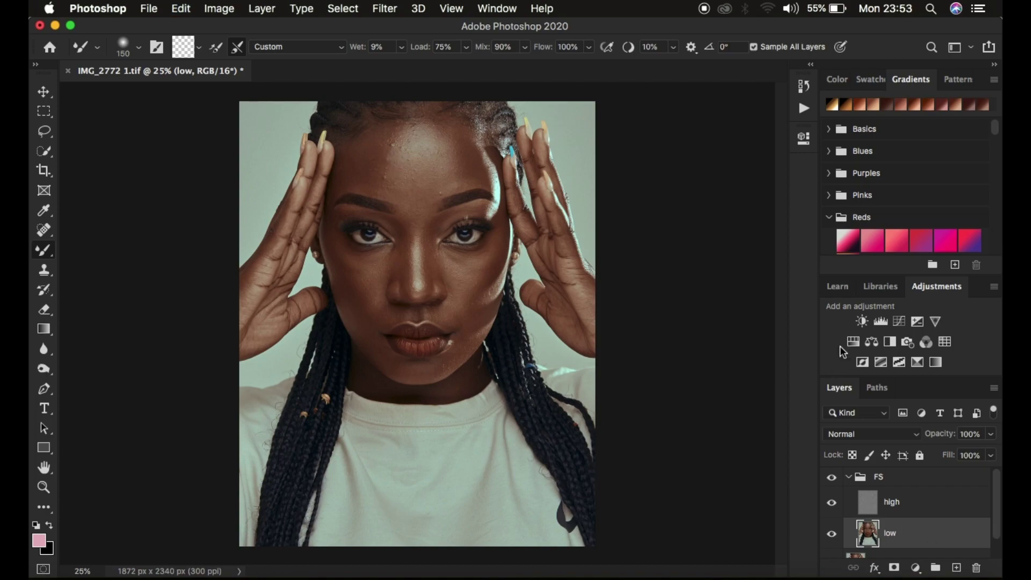
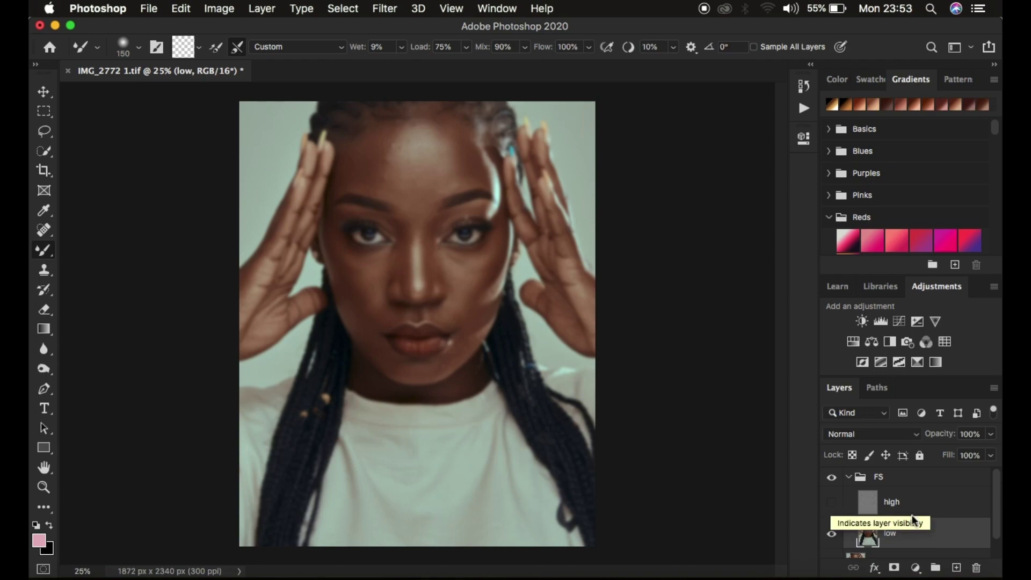
Add an empty layer above the low layer and set the regular Brush tool's hardness to 38%.
left_click(956, 568)
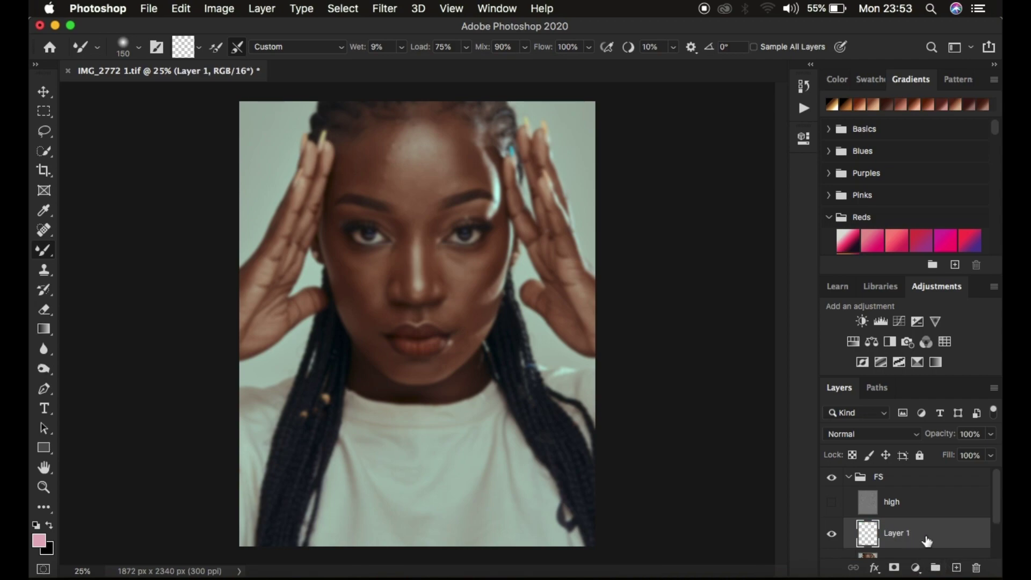
right_click(46, 252)
left_click(99, 246)
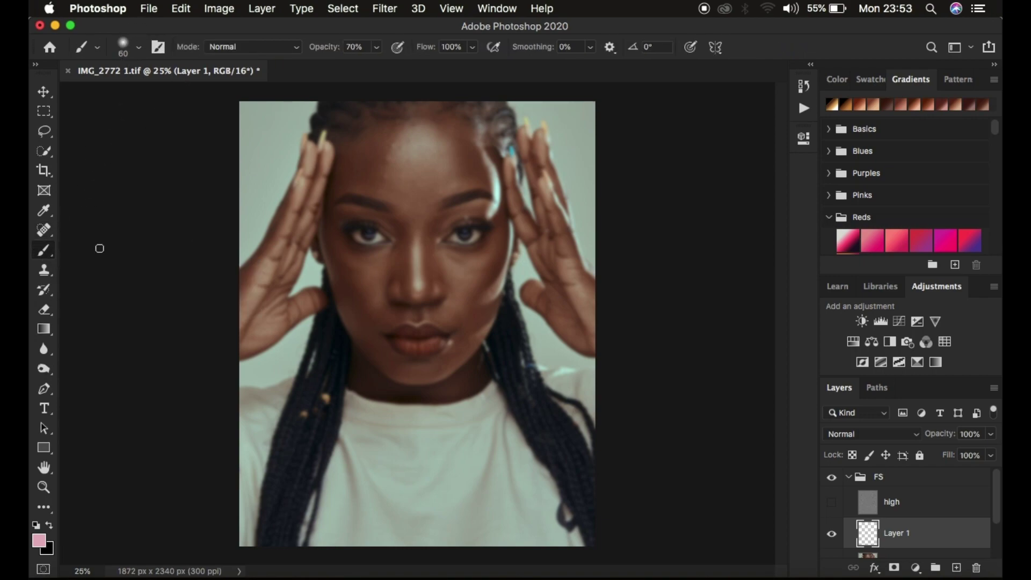
left_click(138, 47)
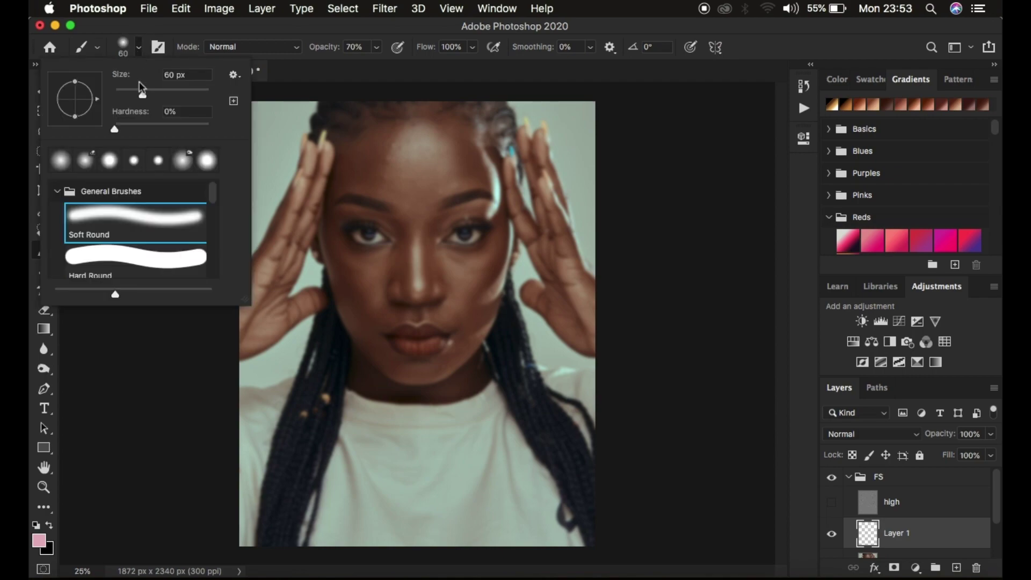
left_click(150, 126)
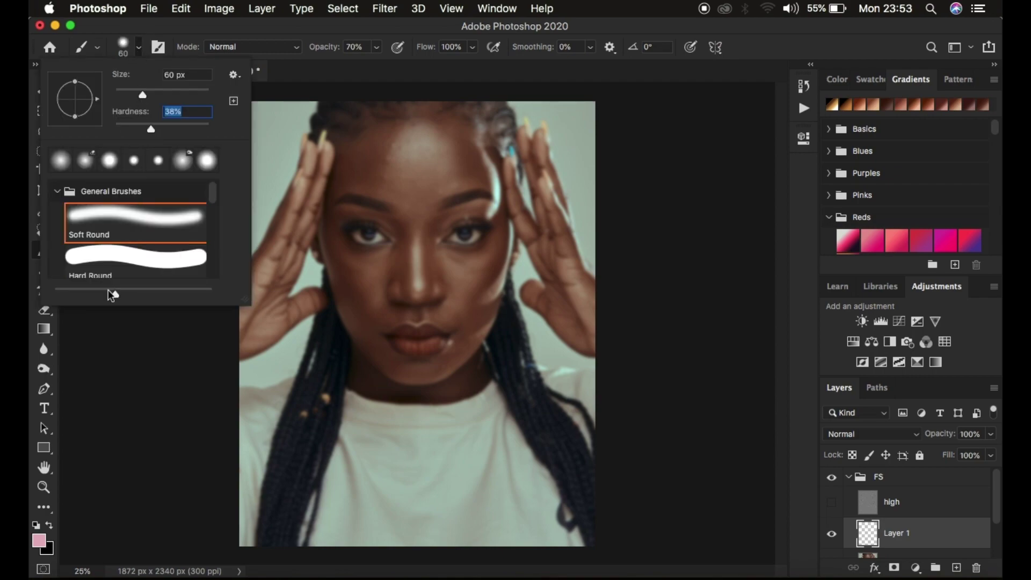
Set the foreground color to a vivid pinkish red.
left_click(39, 540)
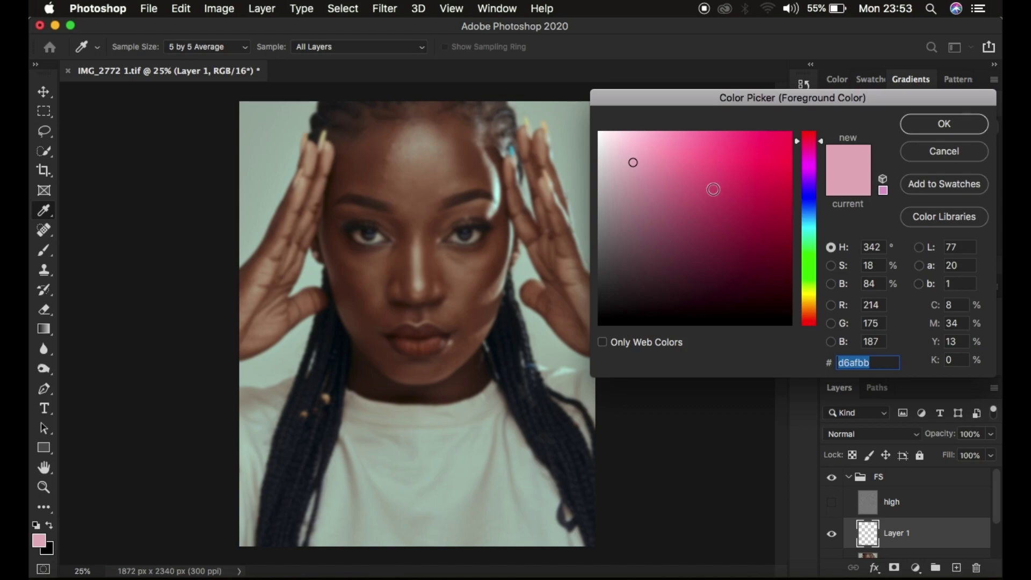
left_click(746, 170)
left_click(944, 123)
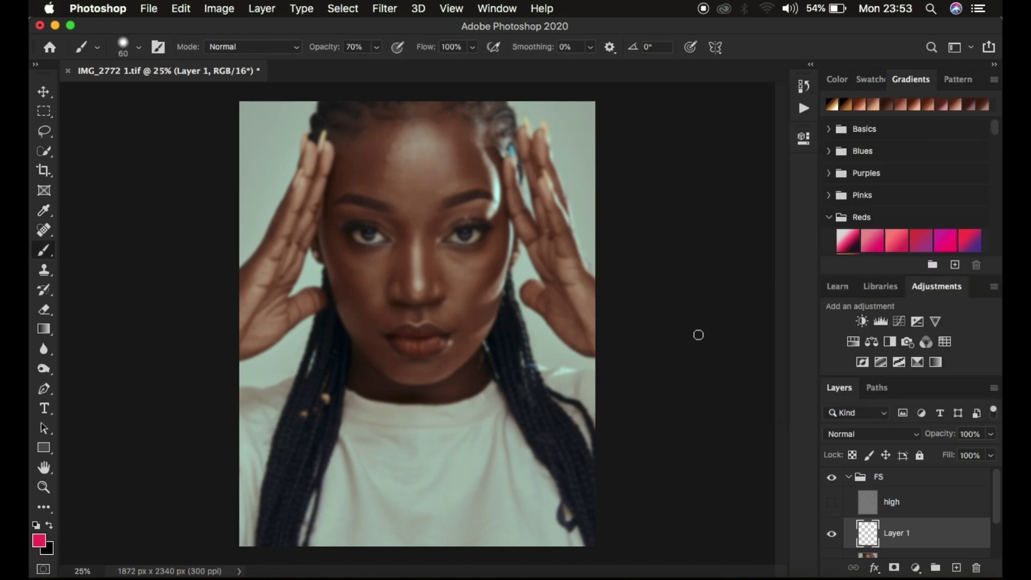
Circle the highlight on the forehead and areas of the cheek on the image's left side with a 35 px brush.
key("bracketleft")
key("bracketleft")
key("super+plus")
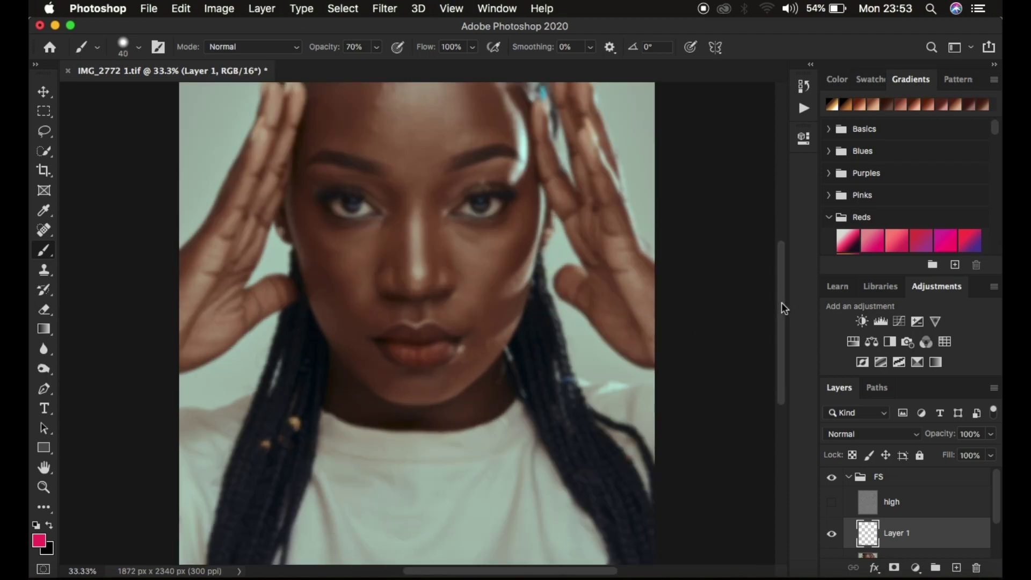
left_click_drag(778, 299, 778, 276)
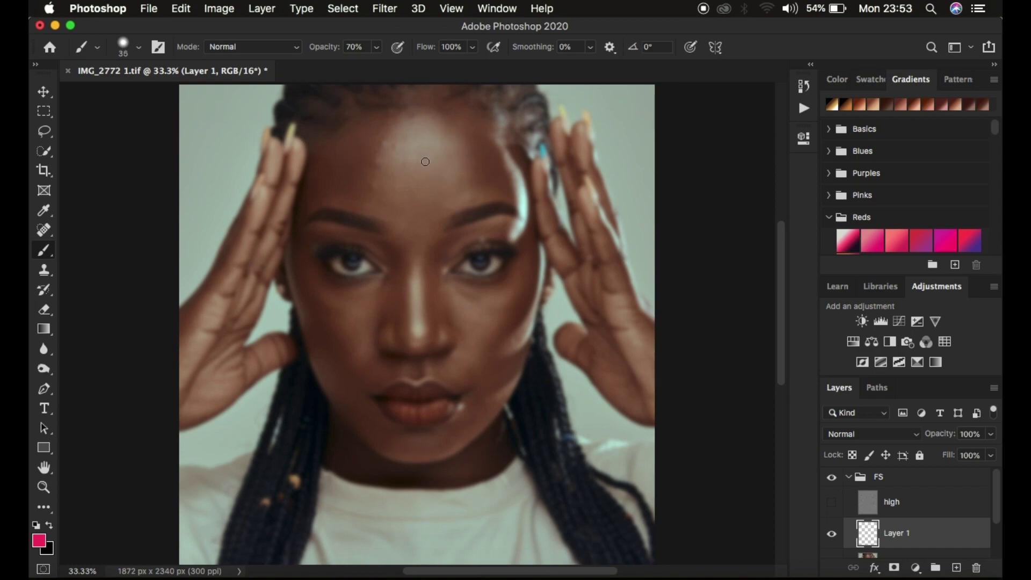
mouse_move(410, 133)
left_mouse_down()
mouse_move(387, 153)
mouse_move(381, 204)
mouse_move(421, 231)
mouse_move(473, 208)
mouse_move(459, 140)
mouse_move(435, 125)
left_mouse_up()
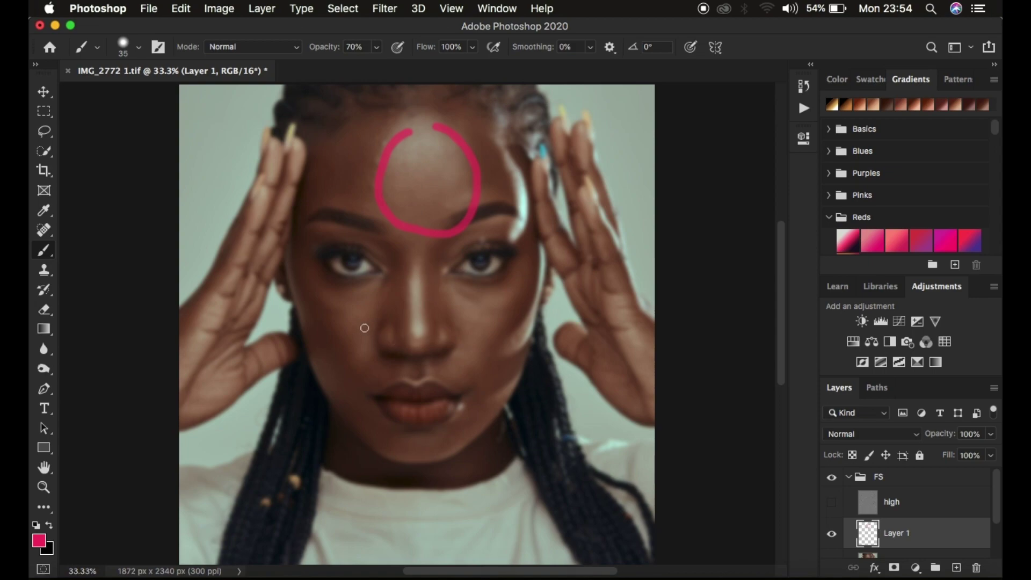
mouse_move(304, 288)
left_mouse_down()
mouse_move(304, 306)
mouse_move(363, 368)
mouse_move(329, 272)
left_mouse_up()
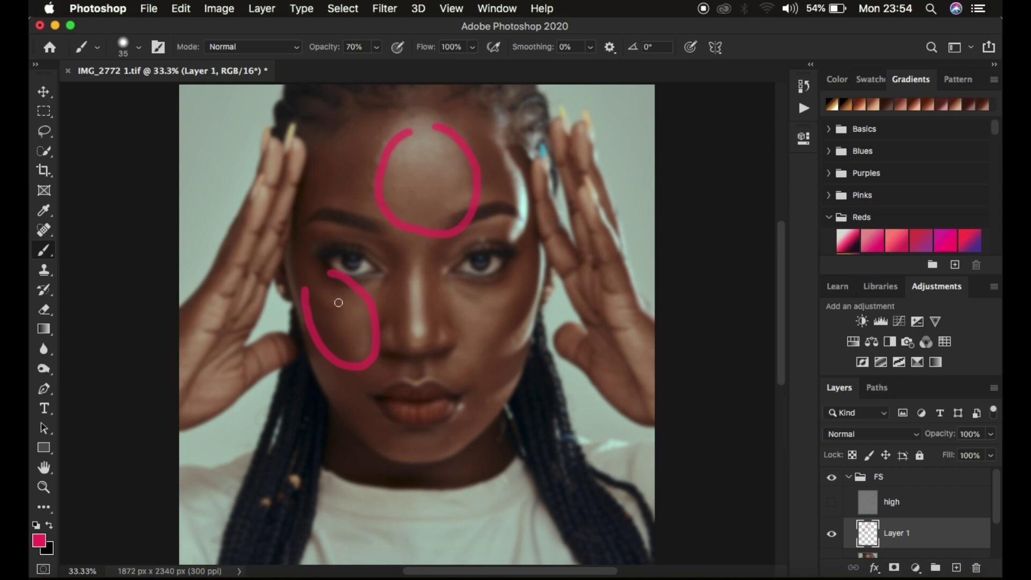
mouse_move(338, 303)
left_mouse_down()
mouse_move(329, 322)
mouse_move(345, 304)
mouse_move(334, 298)
mouse_move(347, 301)
left_mouse_up()
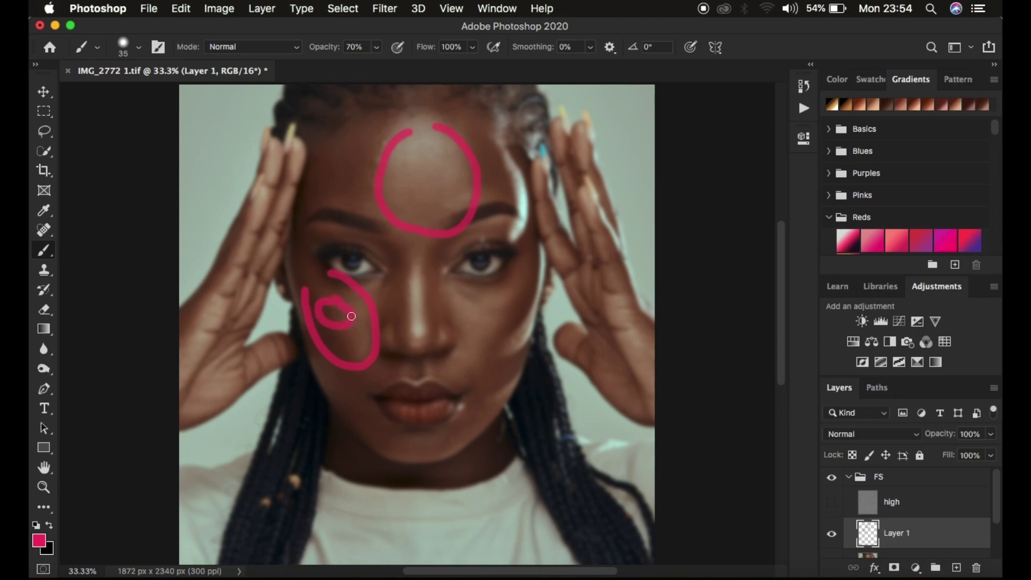
Undo the circles painted on the cheek and forehead.
key("super+z")
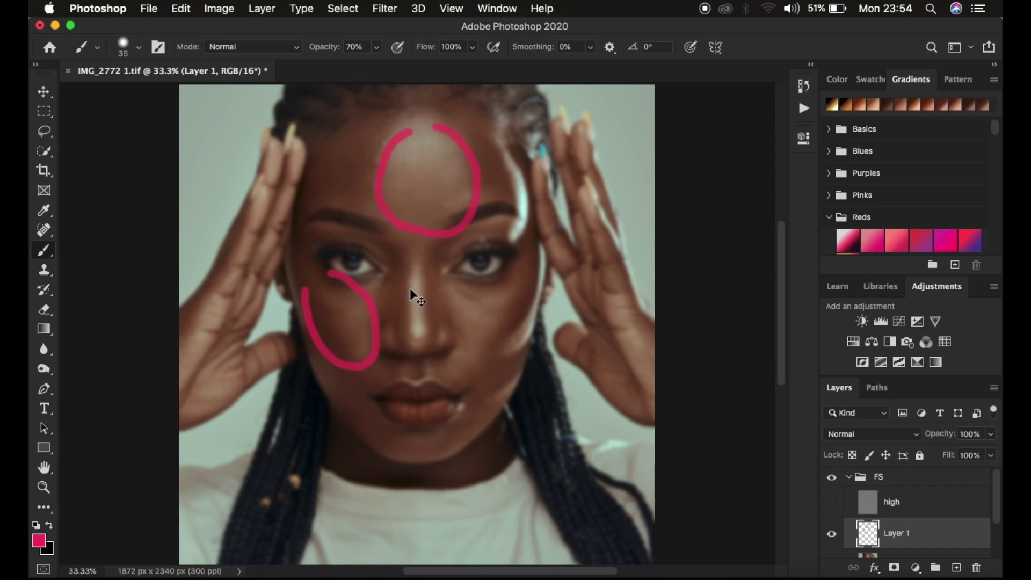
key("super+z")
key("super+z")
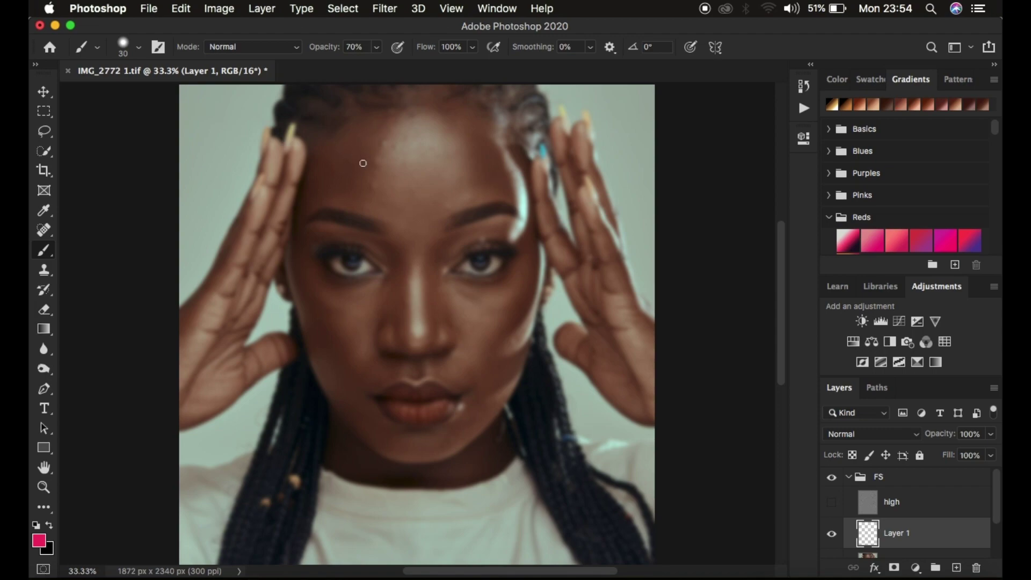
Paint two curved double-headed arrows on the forehead's left part with a 30 px brush, running between the hairline and eyebrow.
left_click_drag(357, 115, 328, 205)
mouse_move(345, 120)
left_mouse_down()
mouse_move(365, 114)
mouse_move(358, 134)
left_mouse_up()
left_click_drag(320, 189, 336, 186)
mouse_move(392, 119)
left_mouse_down()
mouse_move(376, 137)
mouse_move(363, 209)
left_mouse_up()
mouse_move(388, 122)
left_mouse_down()
mouse_move(400, 115)
mouse_move(394, 134)
left_mouse_up()
left_click_drag(366, 210, 370, 197)
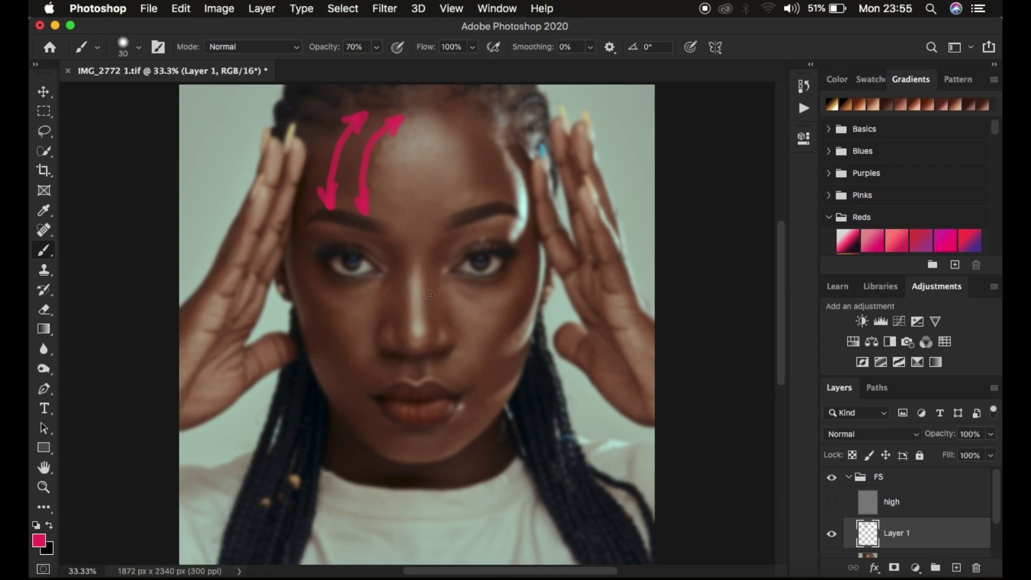
Paint double-headed arrows along the side of the nose and down the cheek on the image's left side with the 30 px brush.
left_click_drag(393, 259, 400, 322)
left_click_drag(391, 257, 390, 250)
left_click_drag(398, 322, 402, 315)
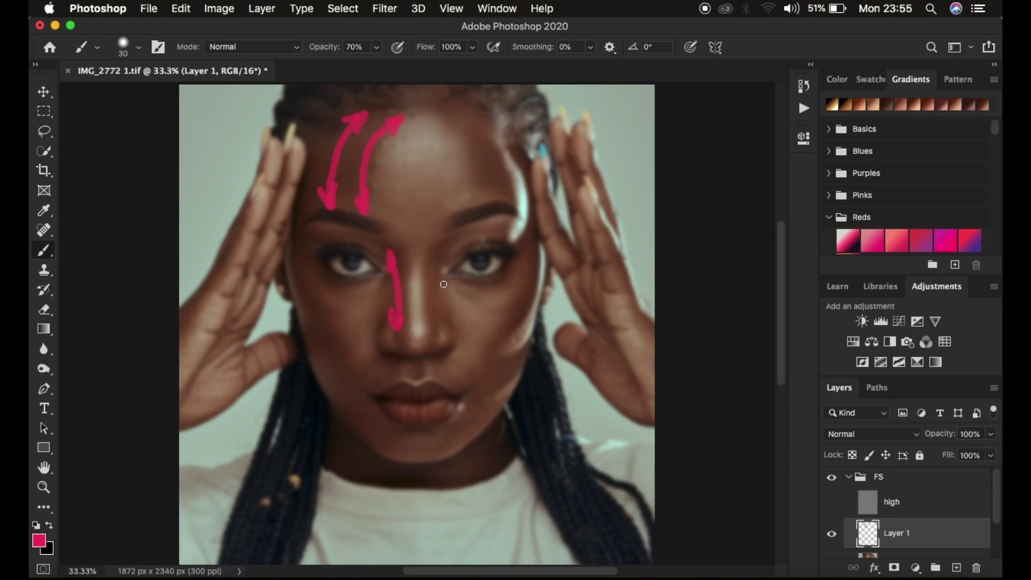
left_click_drag(302, 287, 341, 362)
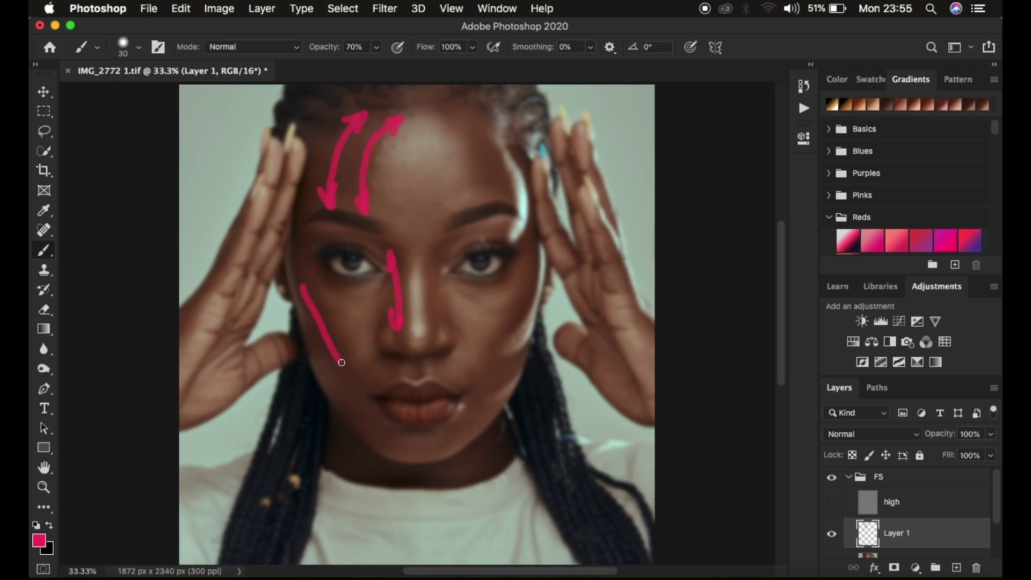
left_click_drag(299, 280, 297, 273)
left_click_drag(345, 345, 321, 350)
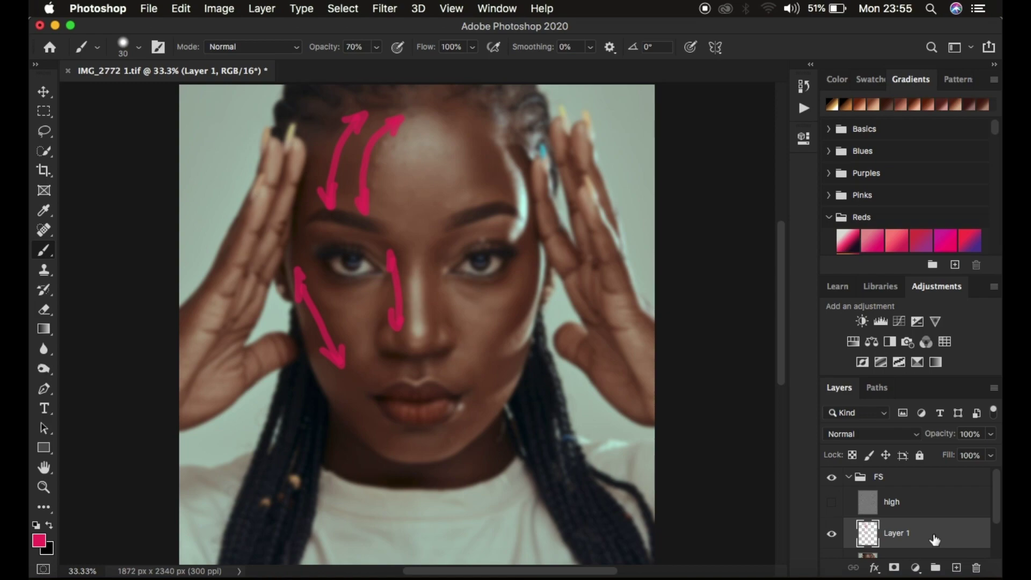
Delete the arrow markup layer, Layer 1, and activate the Mixer Brush tool for the low layer.
key("Delete")
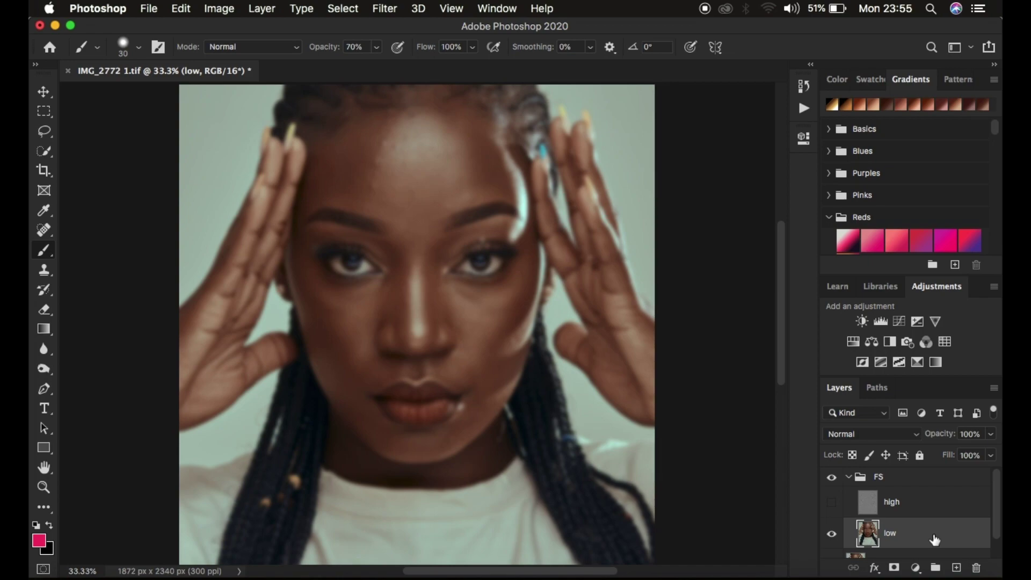
right_click(45, 253)
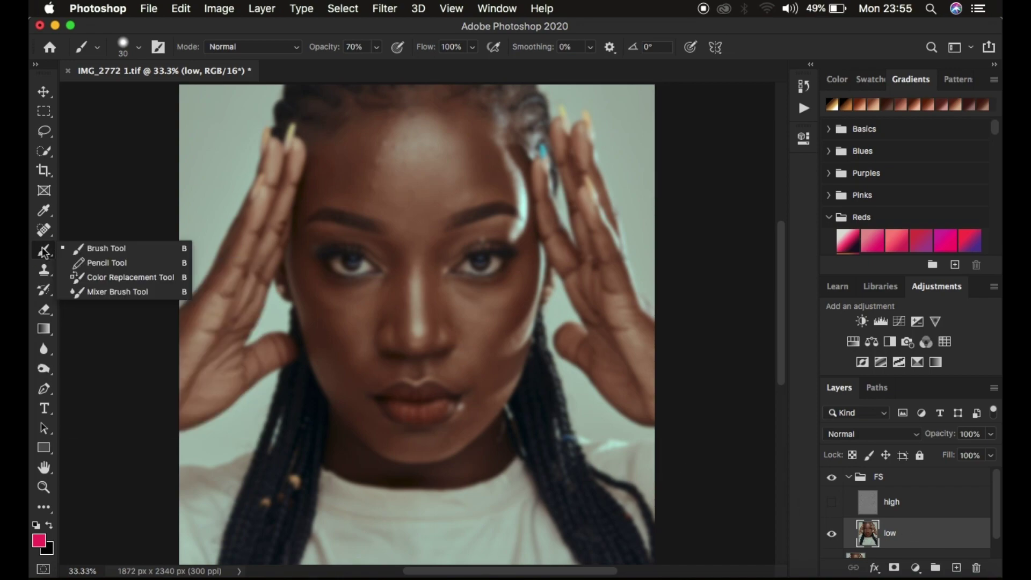
left_click(114, 292)
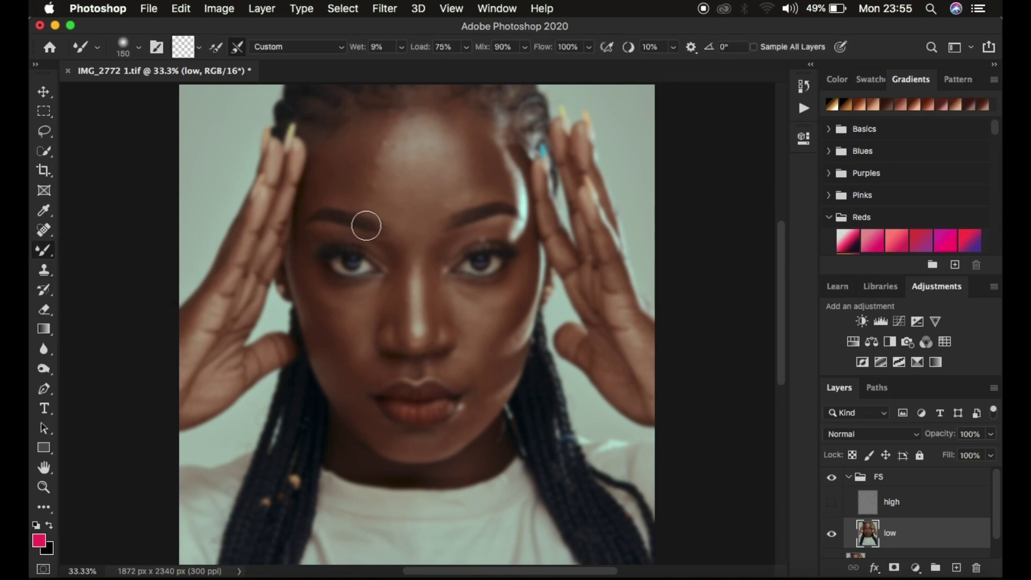
Try larger and smaller Mixer Brush sizes over the forehead, up to 500 px, and return to 150 px.
key("bracketleft")
key("bracketright")
key("bracketright")
key("bracketright")
key("bracketright")
key("bracketright")
key("bracketright")
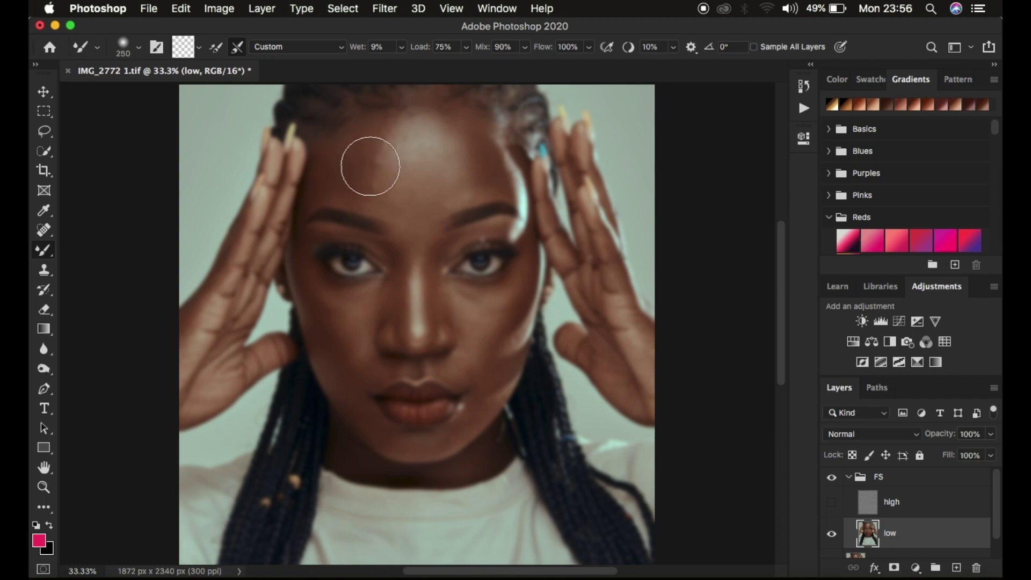
key("bracketleft")
key("bracketleft")
key("bracketleft")
key("bracketleft")
key("bracketright")
key("bracketright")
key("bracketright")
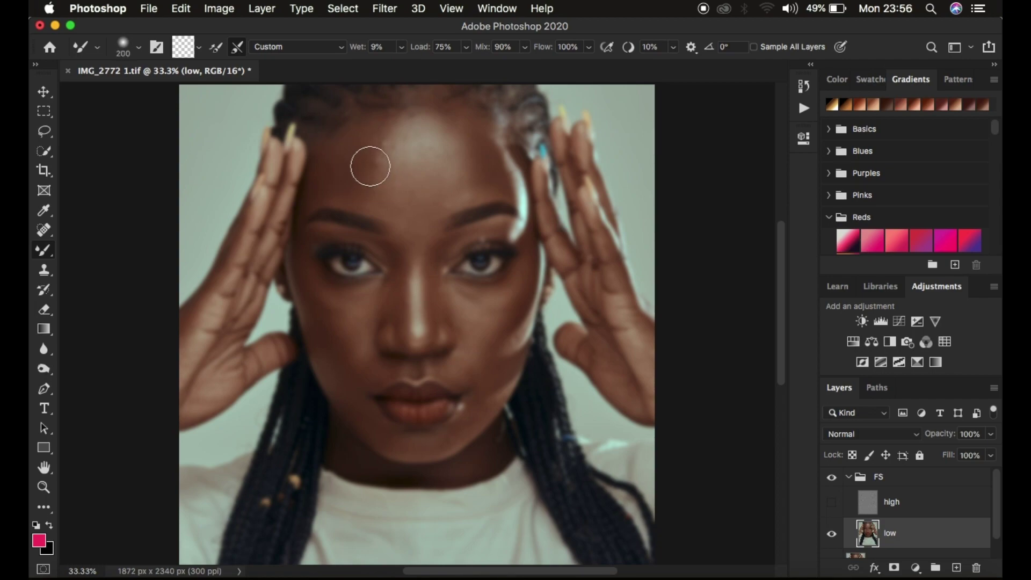
key("bracketright")
key("bracketright")
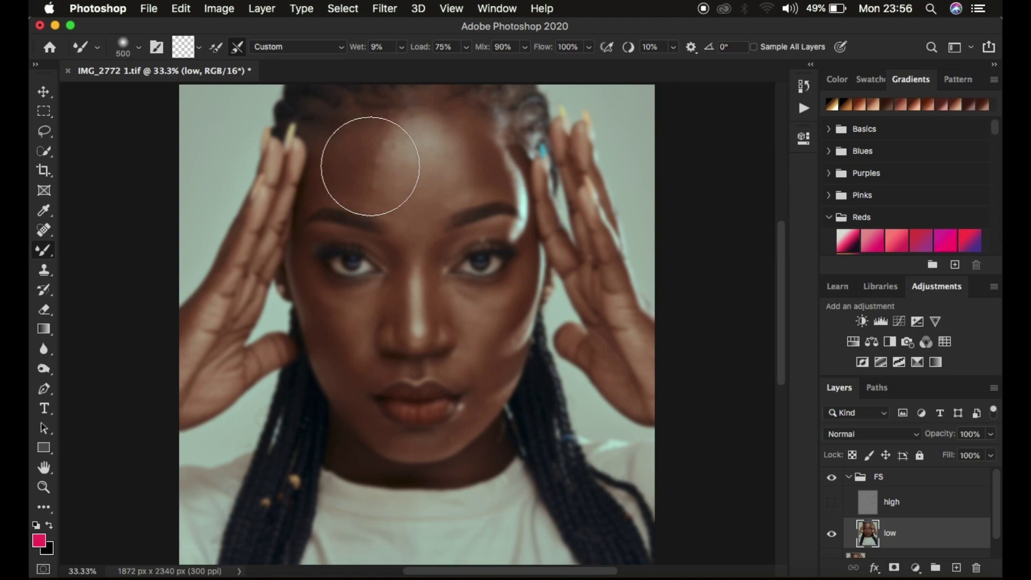
key("bracketleft")
key("bracketleft")
key("bracketleft")
key("bracketleft")
key("bracketleft")
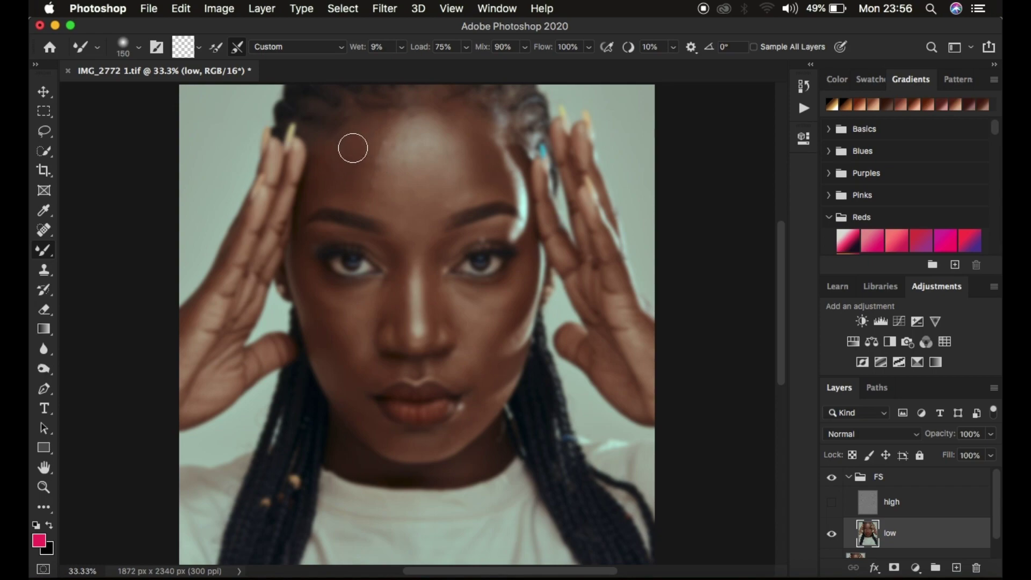
Blend the uneven tones across the forehead and down toward the eyebrows on the low layer with a 150 px Mixer Brush.
mouse_move(357, 131)
left_mouse_down()
mouse_move(348, 179)
mouse_move(368, 129)
mouse_move(346, 181)
mouse_move(372, 122)
mouse_move(341, 179)
mouse_move(358, 130)
mouse_move(347, 183)
mouse_move(350, 148)
mouse_move(351, 185)
mouse_move(370, 120)
mouse_move(340, 175)
mouse_move(358, 133)
mouse_move(346, 198)
mouse_move(359, 132)
mouse_move(350, 151)
mouse_move(339, 136)
mouse_move(320, 190)
mouse_move(325, 160)
mouse_move(333, 152)
mouse_move(331, 170)
mouse_move(363, 144)
mouse_move(368, 125)
mouse_move(353, 178)
mouse_move(377, 123)
mouse_move(348, 164)
mouse_move(356, 131)
mouse_move(341, 155)
mouse_move(353, 188)
mouse_move(362, 194)
mouse_move(373, 124)
mouse_move(359, 178)
mouse_move(366, 163)
mouse_move(367, 173)
mouse_move(460, 128)
mouse_move(490, 168)
mouse_move(454, 117)
mouse_move(494, 171)
mouse_move(476, 141)
mouse_move(489, 178)
mouse_move(457, 120)
mouse_move(477, 146)
mouse_move(474, 172)
mouse_move(425, 134)
mouse_move(449, 178)
left_mouse_up()
mouse_move(440, 161)
left_mouse_down()
mouse_move(408, 140)
mouse_move(418, 137)
mouse_move(449, 179)
mouse_move(428, 200)
mouse_move(413, 162)
mouse_move(404, 188)
mouse_move(397, 145)
mouse_move(393, 161)
mouse_move(402, 194)
mouse_move(442, 165)
mouse_move(451, 190)
mouse_move(443, 197)
mouse_move(432, 142)
mouse_move(419, 188)
mouse_move(408, 189)
mouse_move(402, 148)
left_mouse_up()
mouse_move(380, 159)
left_mouse_down()
mouse_move(391, 126)
mouse_move(373, 190)
mouse_move(401, 119)
mouse_move(373, 181)
mouse_move(377, 197)
mouse_move(375, 177)
mouse_move(379, 190)
mouse_move(385, 176)
mouse_move(407, 211)
left_mouse_up()
key("bracketright")
key("bracketright")
key("bracketright")
mouse_move(420, 215)
left_mouse_down()
mouse_move(405, 142)
mouse_move(395, 161)
left_mouse_up()
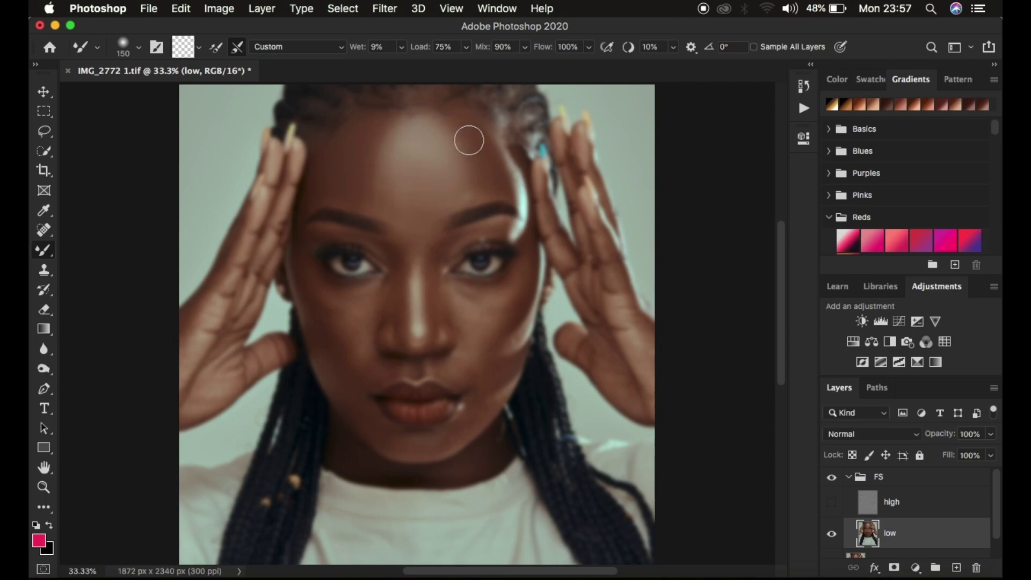
Refine the transitions around the forehead highlight with a 90 px Mixer Brush.
key("bracketleft")
key("bracketleft")
key("bracketleft")
mouse_move(470, 176)
left_mouse_down()
mouse_move(471, 191)
mouse_move(494, 193)
mouse_move(467, 184)
mouse_move(474, 179)
mouse_move(435, 115)
mouse_move(397, 150)
left_mouse_up()
mouse_move(396, 202)
left_mouse_down()
mouse_move(345, 197)
mouse_move(409, 225)
mouse_move(485, 175)
mouse_move(452, 122)
mouse_move(425, 115)
mouse_move(399, 126)
mouse_move(392, 158)
left_mouse_up()
key("super+h")
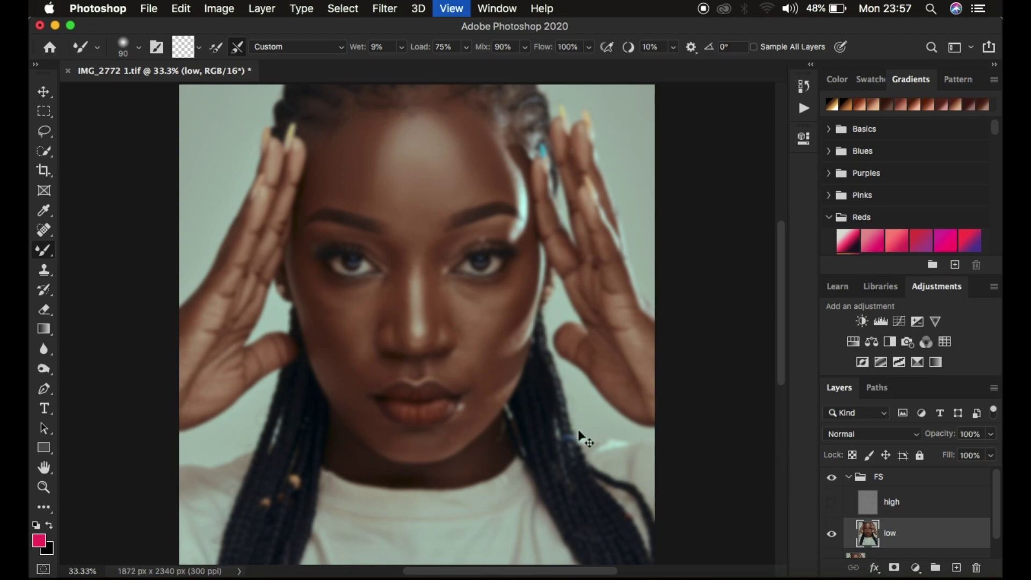
key("super+plus")
key("super+plus")
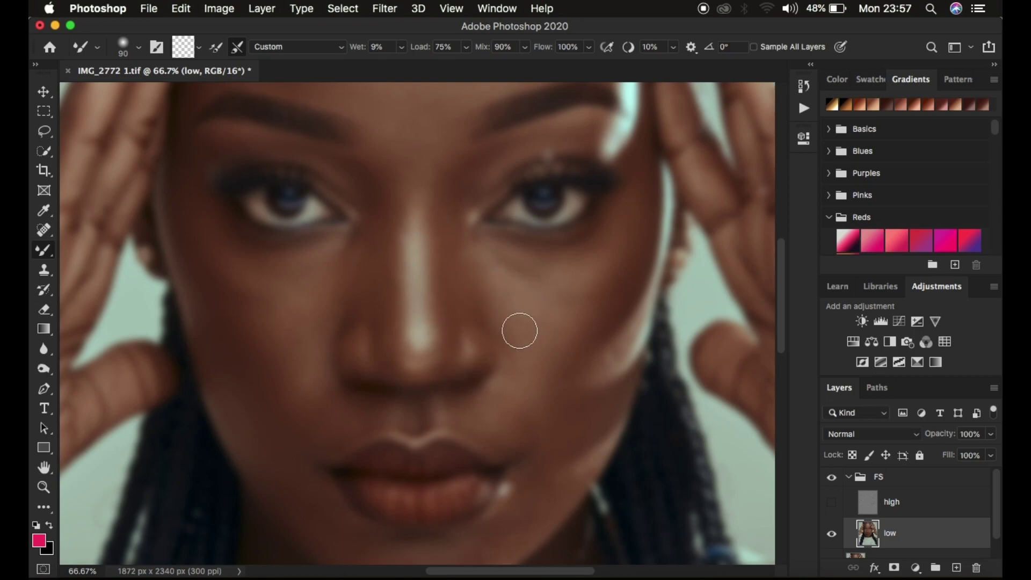
key("super+minus")
key("super+minus")
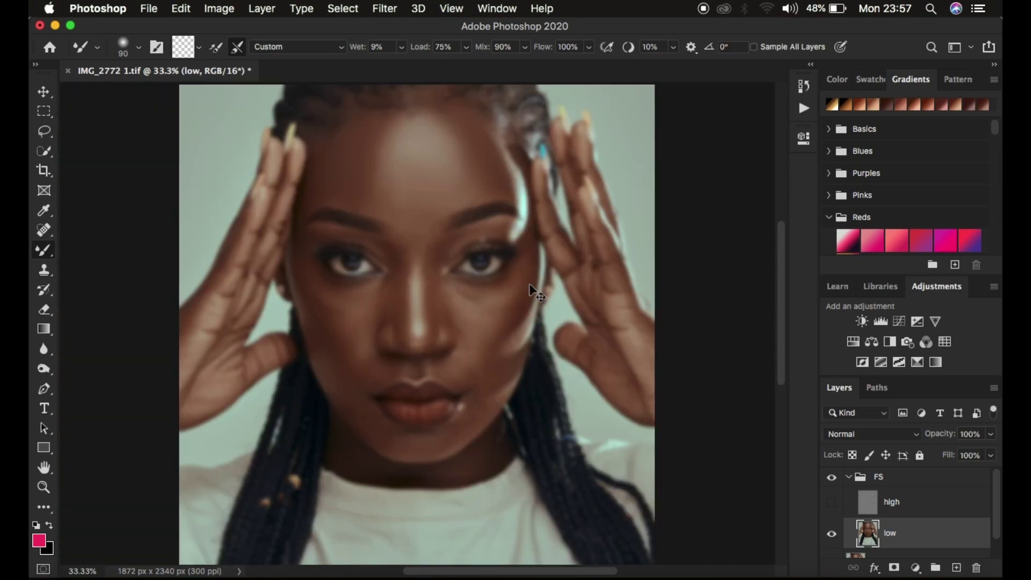
Blend the cheek below the eye on the image's left side, and the side of the nose with an 80 px Mixer Brush.
key("bracketright")
key("bracketright")
left_click(336, 315)
mouse_move(336, 315)
left_mouse_down()
mouse_move(345, 324)
mouse_move(343, 306)
mouse_move(358, 310)
mouse_move(340, 301)
mouse_move(347, 324)
mouse_move(343, 299)
mouse_move(367, 313)
mouse_move(346, 306)
mouse_move(355, 333)
mouse_move(360, 299)
mouse_move(357, 311)
left_mouse_up()
key("bracketleft")
key("bracketleft")
mouse_move(397, 271)
left_mouse_down()
mouse_move(394, 325)
mouse_move(391, 259)
mouse_move(398, 274)
mouse_move(383, 247)
mouse_move(402, 302)
left_mouse_up()
Show the high layer, toggle the FS group's visibility to compare before and after, and hide the high layer again.
left_click(833, 503)
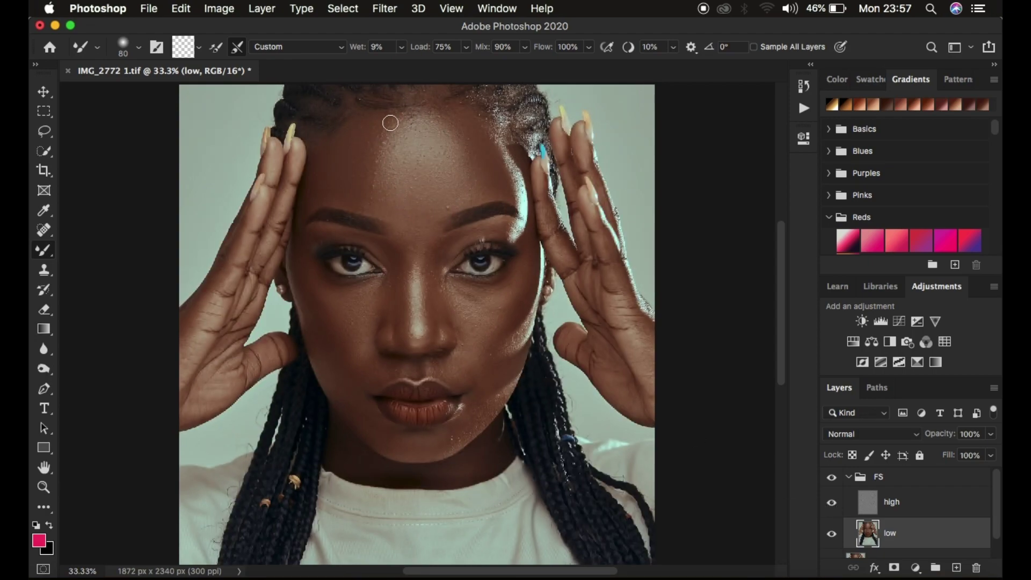
left_click(829, 478)
left_click(830, 478)
left_click(830, 478)
left_click(830, 479)
left_click(829, 479)
left_click(829, 479)
left_click(830, 478)
left_click(830, 479)
left_click(831, 481)
left_click(831, 501)
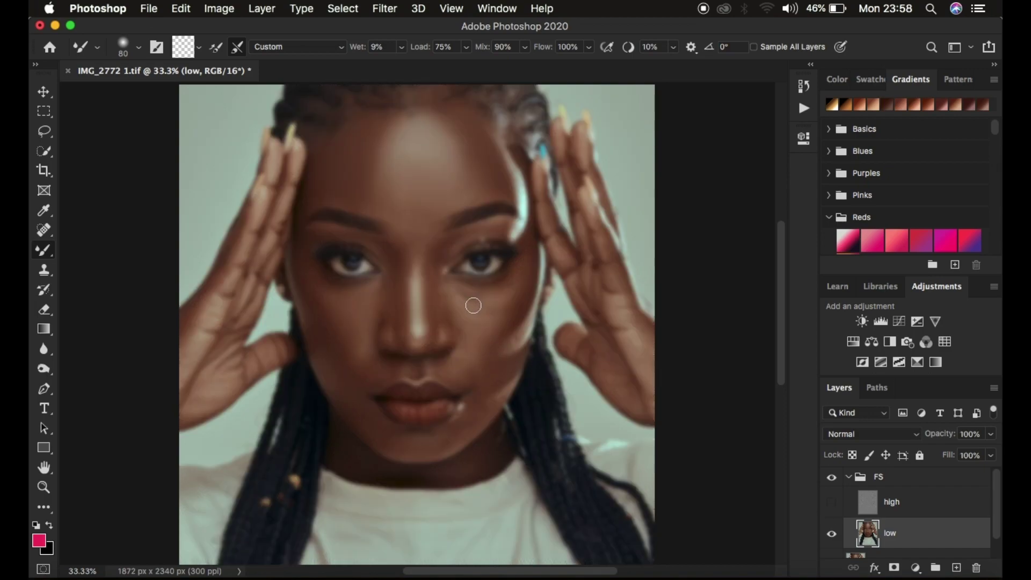
Blend the under-eye area and the skin beside the mouth on the image's right side with a 100 px Mixer Brush.
key("bracketright")
key("bracketright")
mouse_move(466, 291)
left_mouse_down()
mouse_move(488, 314)
mouse_move(508, 294)
mouse_move(492, 319)
mouse_move(454, 301)
mouse_move(469, 316)
mouse_move(498, 302)
mouse_move(485, 341)
mouse_move(454, 298)
mouse_move(516, 282)
mouse_move(505, 308)
mouse_move(522, 280)
mouse_move(433, 260)
mouse_move(432, 306)
mouse_move(433, 286)
mouse_move(432, 296)
mouse_move(414, 268)
mouse_move(417, 306)
mouse_move(403, 232)
mouse_move(422, 219)
mouse_move(327, 196)
left_mouse_up()
mouse_move(479, 377)
left_mouse_down()
mouse_move(460, 363)
mouse_move(453, 372)
mouse_move(467, 368)
left_mouse_up()
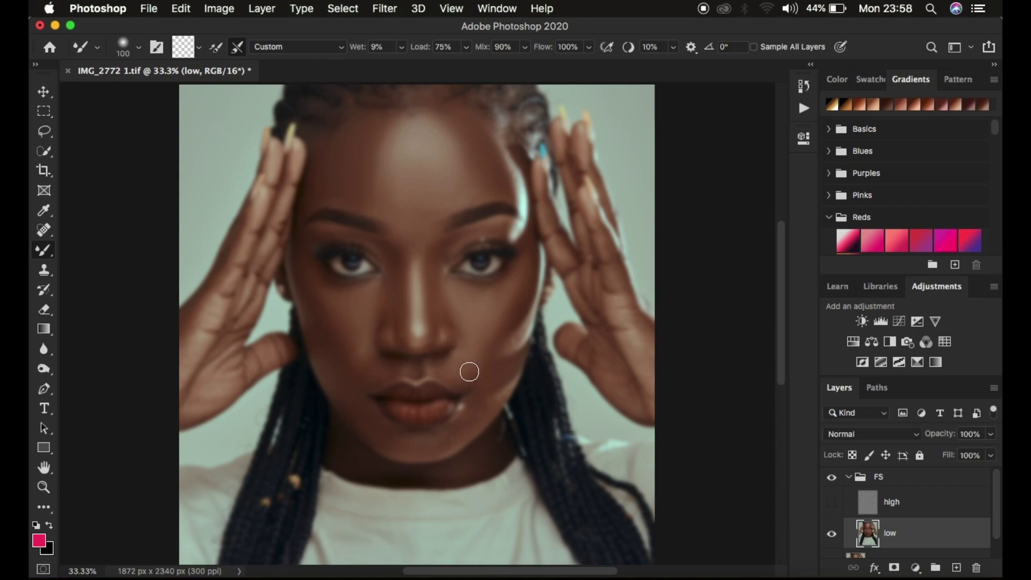
Show the high layer and hide the FS group to compare the retouched portrait with the original.
left_click(831, 502)
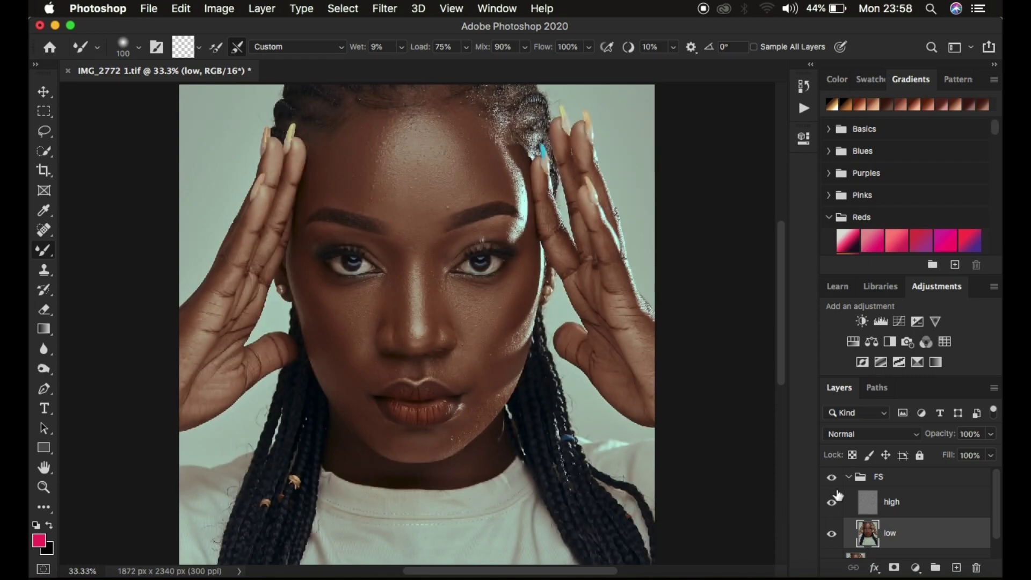
left_click(833, 477)
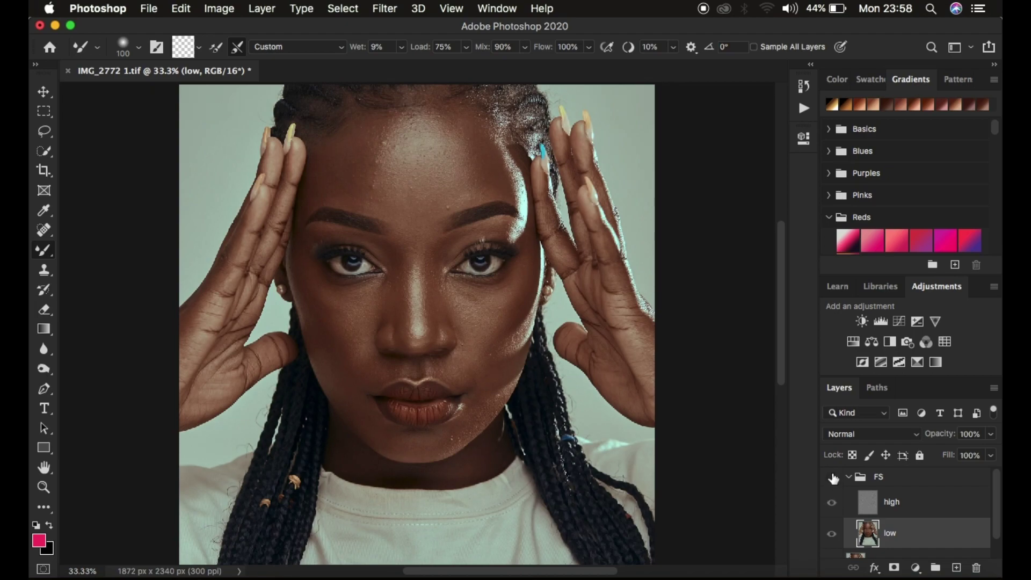